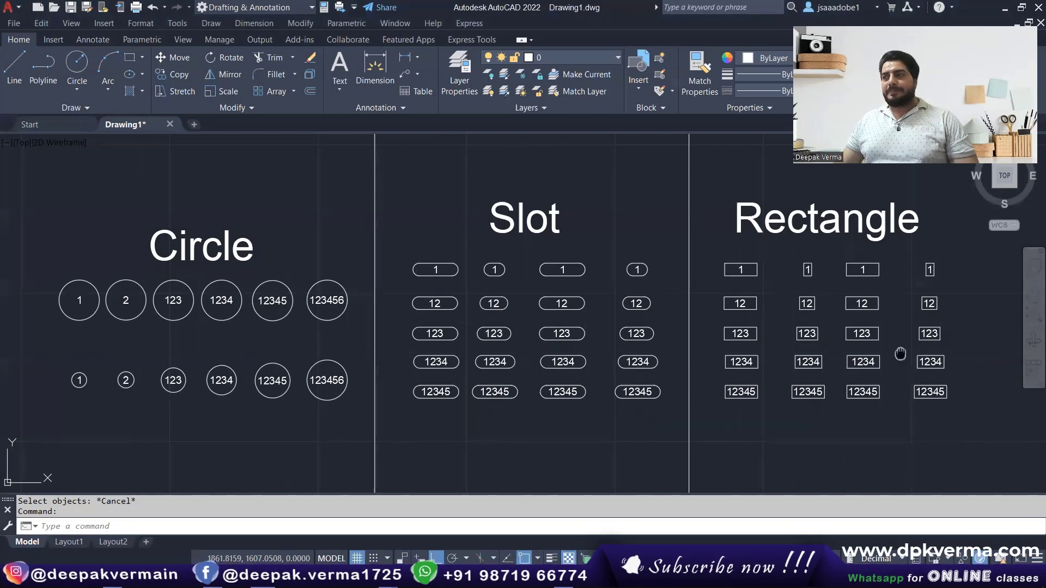
Pan and zoom to the plain Circle number rows and the unenclosed Slot numbers.
{"action": "middle_click_drag", "start_coordinate": [902, 354], "coordinate": [486, 343]}
{"action": "mouse_move", "coordinate": [926, 327]}
{"action": "middle_mouse_down"}
{"action": "mouse_move", "coordinate": [802, 305]}
{"action": "mouse_move", "coordinate": [458, 306]}
{"action": "mouse_move", "coordinate": [407, 332]}
{"action": "mouse_move", "coordinate": [427, 345]}
{"action": "middle_mouse_up"}
{"action": "scroll", "coordinate": [386, 327], "scroll_direction": "up", "scroll_amount": 1}
Start TCIRCLE and window-select the six top-row numbers, 1 through 123456.
{"action": "scroll", "coordinate": [392, 347], "scroll_direction": "up", "scroll_amount": 1}
{"action": "type", "text": "TCI"}
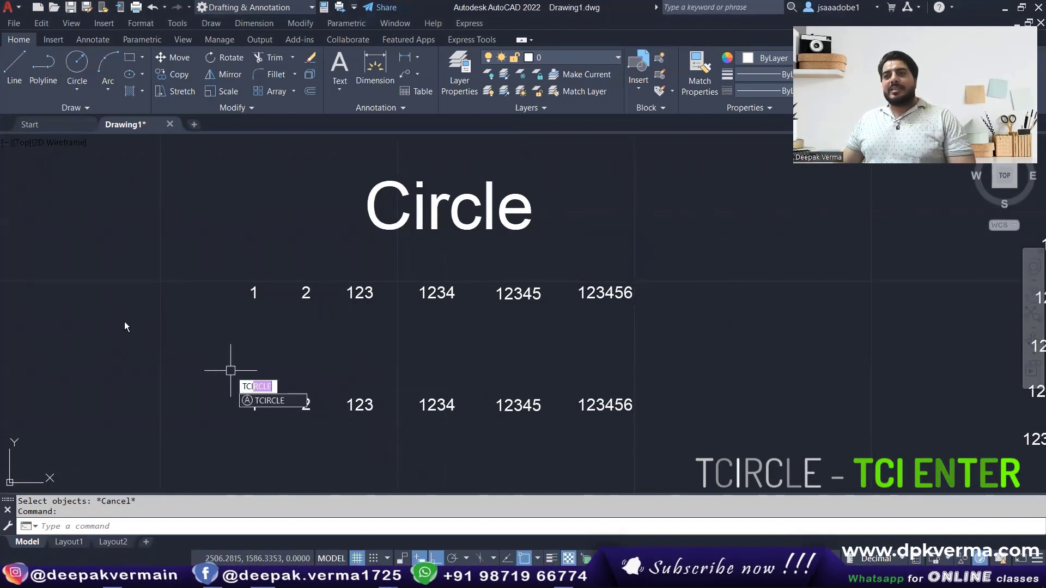
{"action": "key", "text": "Return"}
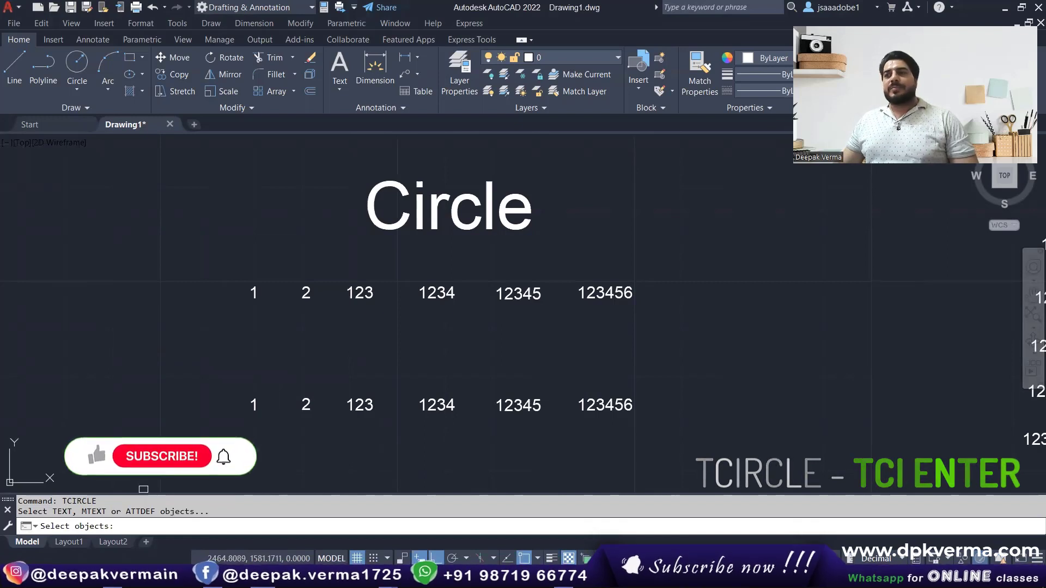
{"action": "left_click", "coordinate": [216, 261]}
{"action": "left_click", "coordinate": [689, 320]}
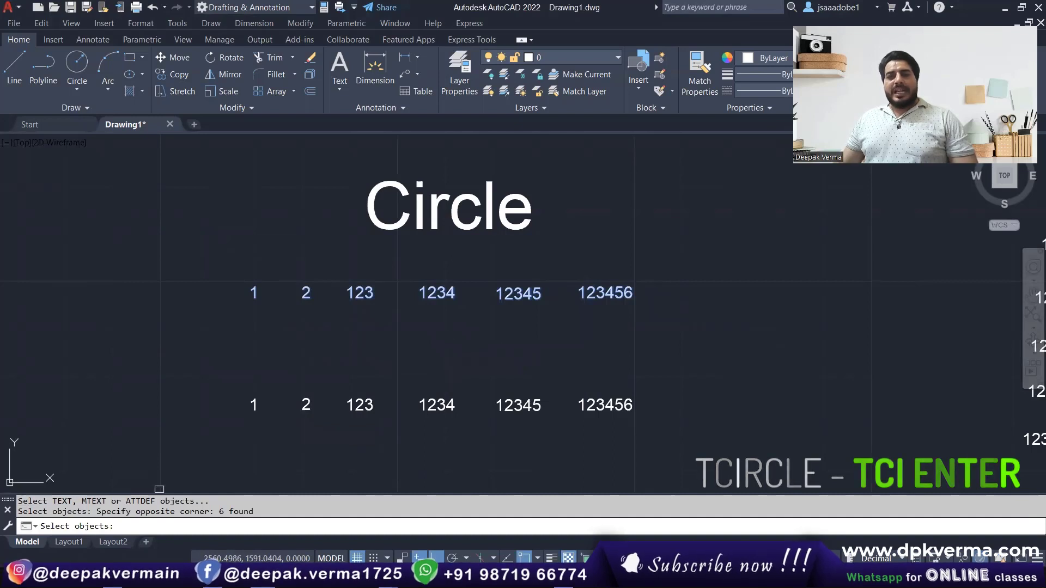
Finish the selection, keep the 0.35 offset factor, and pick Circles as the enclosing shape.
{"action": "key", "text": "Return"}
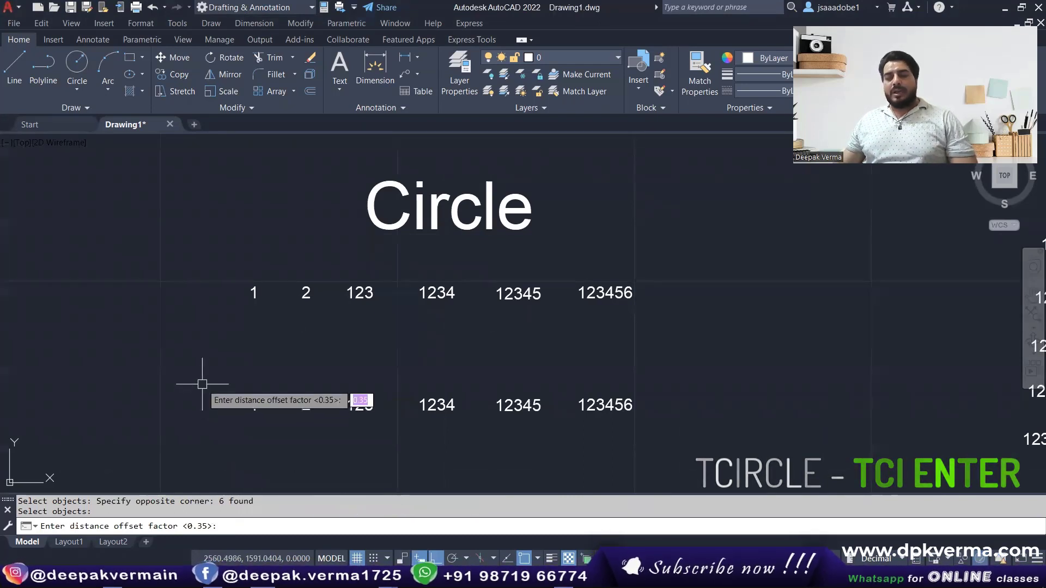
{"action": "key", "text": "Return"}
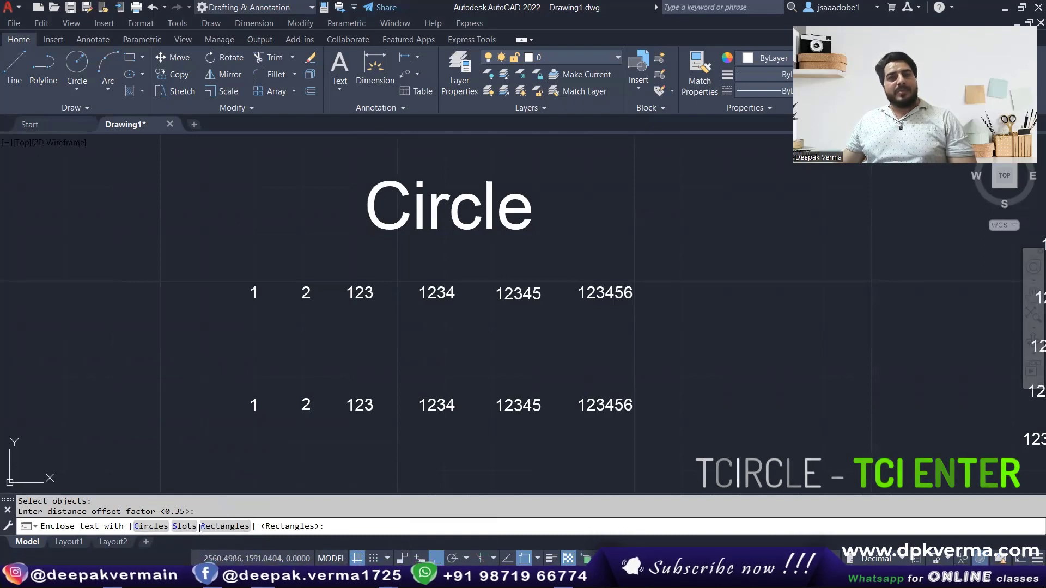
{"action": "left_click", "coordinate": [137, 527]}
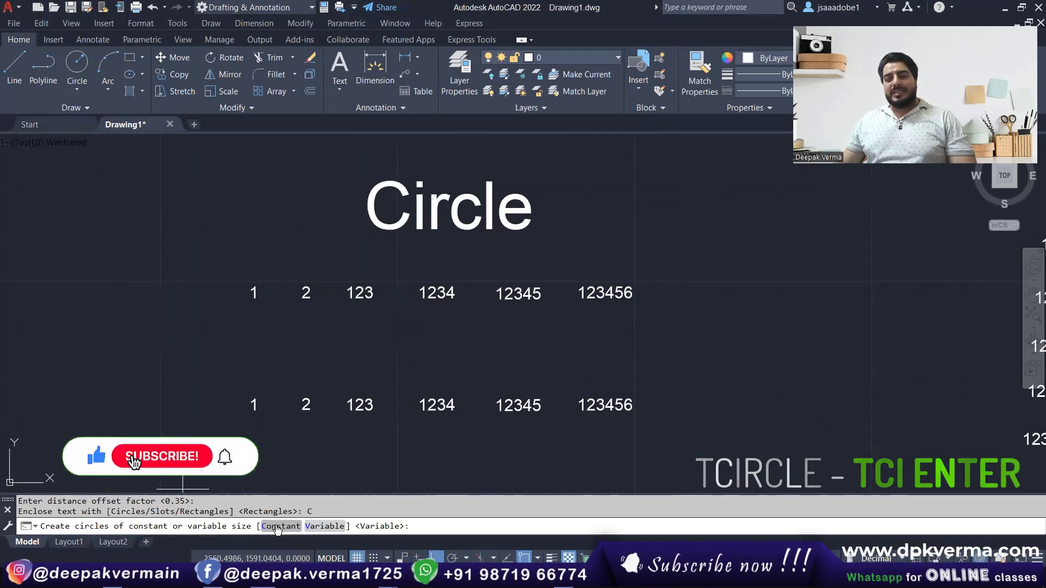
Create constant-size circles around the six top-row numbers.
{"action": "left_click", "coordinate": [276, 526]}
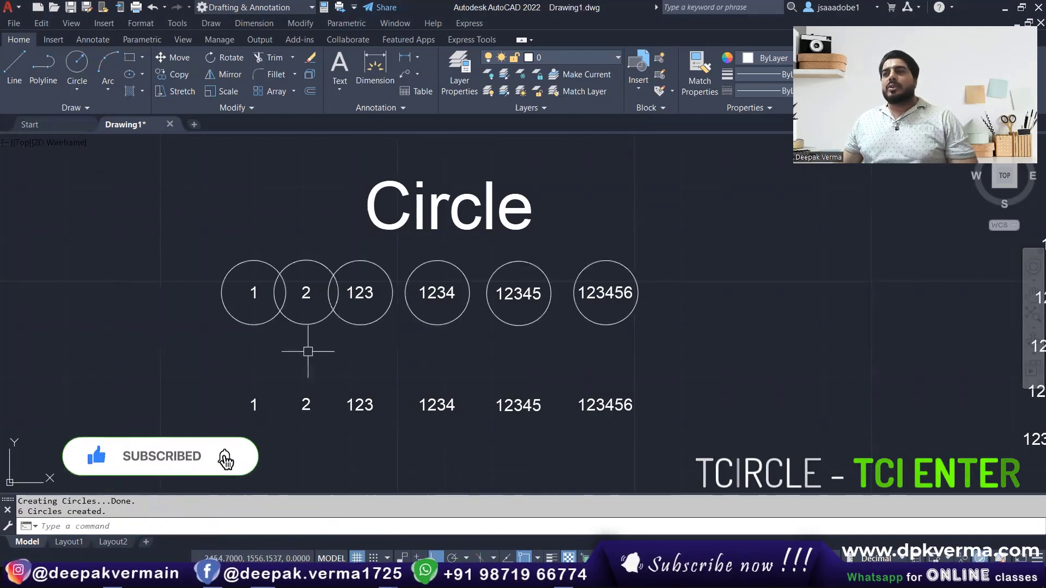
{"action": "middle_click_drag", "start_coordinate": [306, 350], "coordinate": [257, 340]}
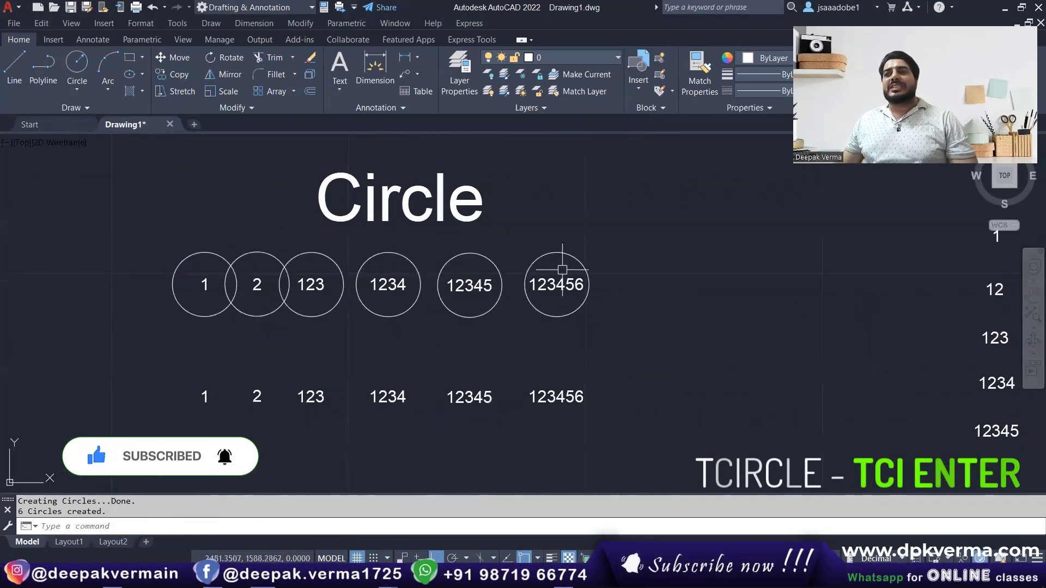
{"action": "left_click", "coordinate": [631, 255]}
{"action": "left_click", "coordinate": [227, 364]}
{"action": "type", "text": "tci"}
{"action": "key", "text": "Return"}
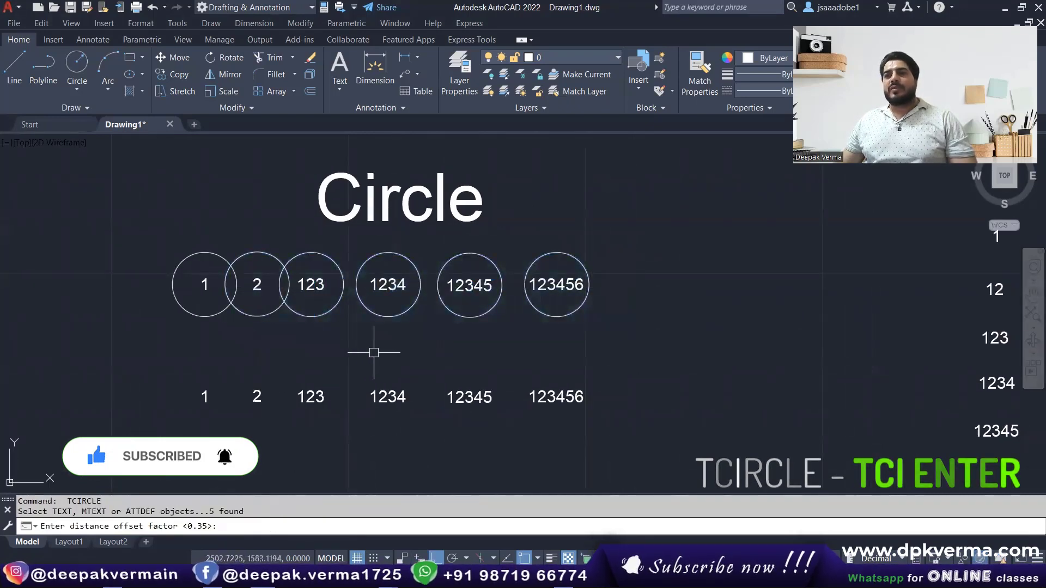
{"action": "key", "text": "Escape"}
Move five circles and their numbers to the right to separate the first overlap.
{"action": "left_click", "coordinate": [607, 243]}
{"action": "left_click", "coordinate": [264, 305]}
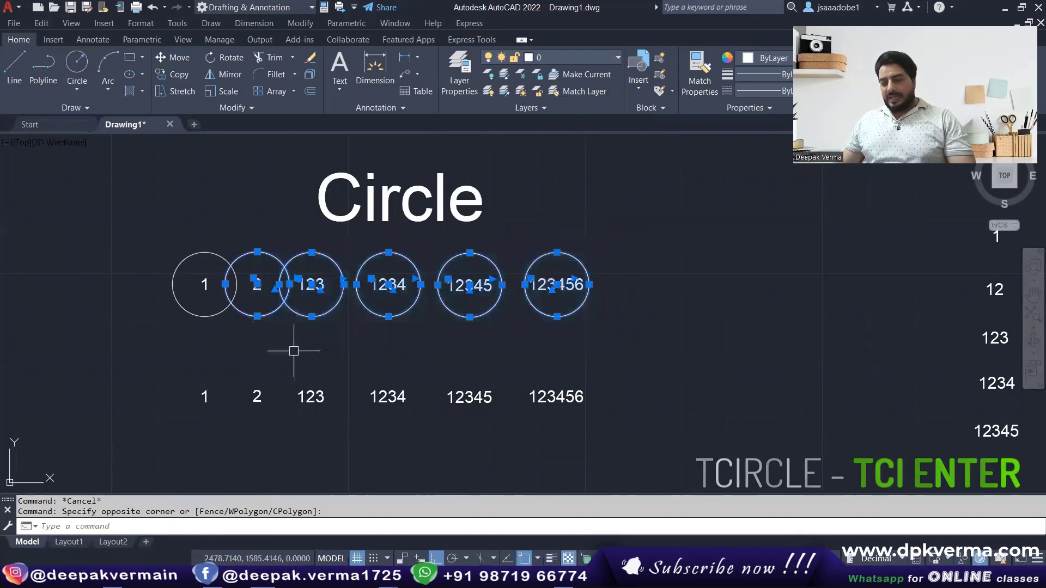
{"action": "type", "text": "m"}
{"action": "key", "text": "Return"}
{"action": "left_click", "coordinate": [341, 352]}
{"action": "left_click", "coordinate": [364, 351]}
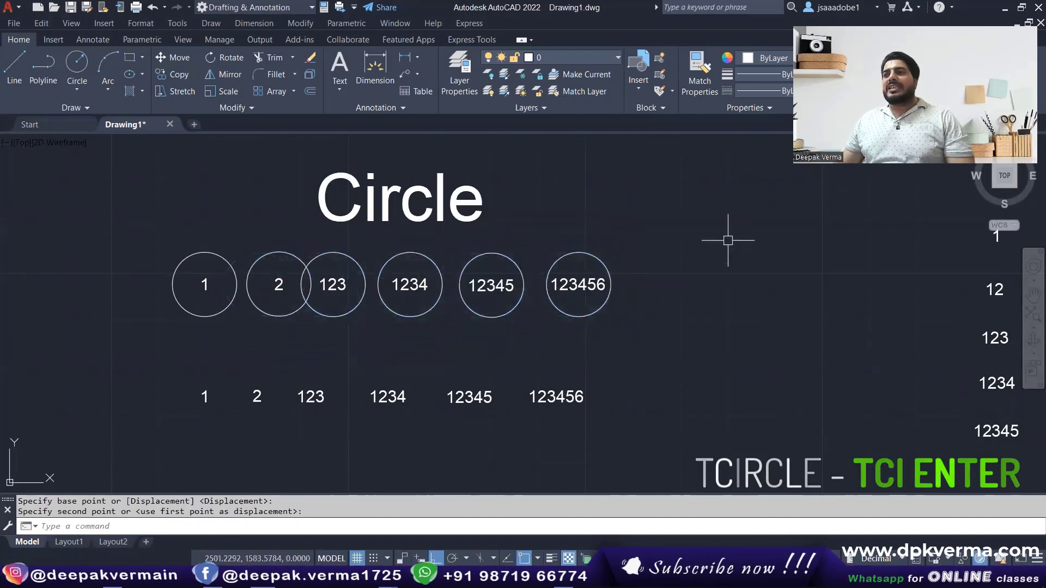
Shift circles 123 through 123456 further right until no circles overlap.
{"action": "left_click", "coordinate": [728, 240]}
{"action": "left_click", "coordinate": [323, 355]}
{"action": "key", "text": "Return"}
{"action": "left_click", "coordinate": [368, 364]}
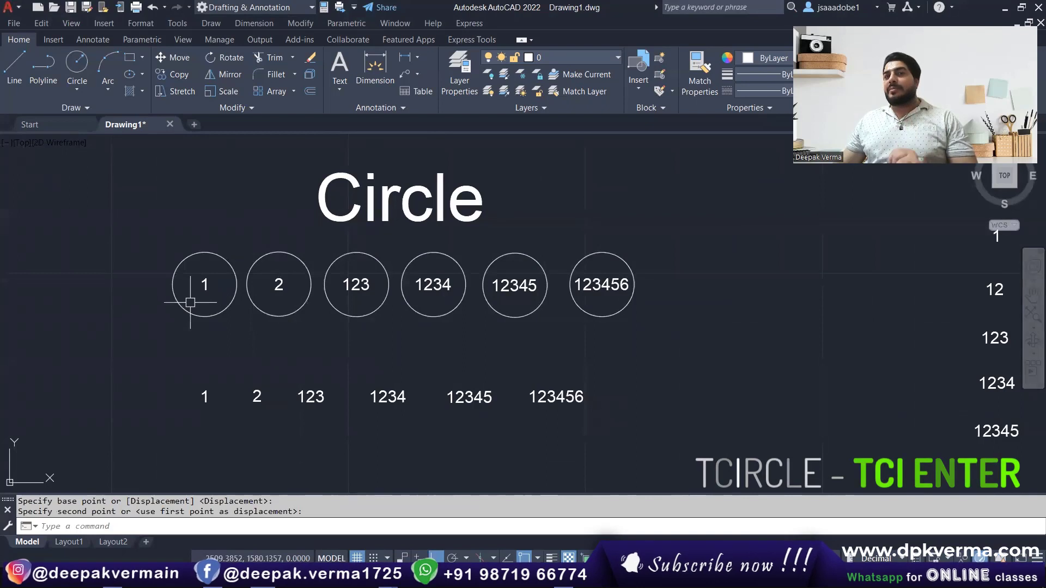
{"action": "left_click", "coordinate": [636, 279]}
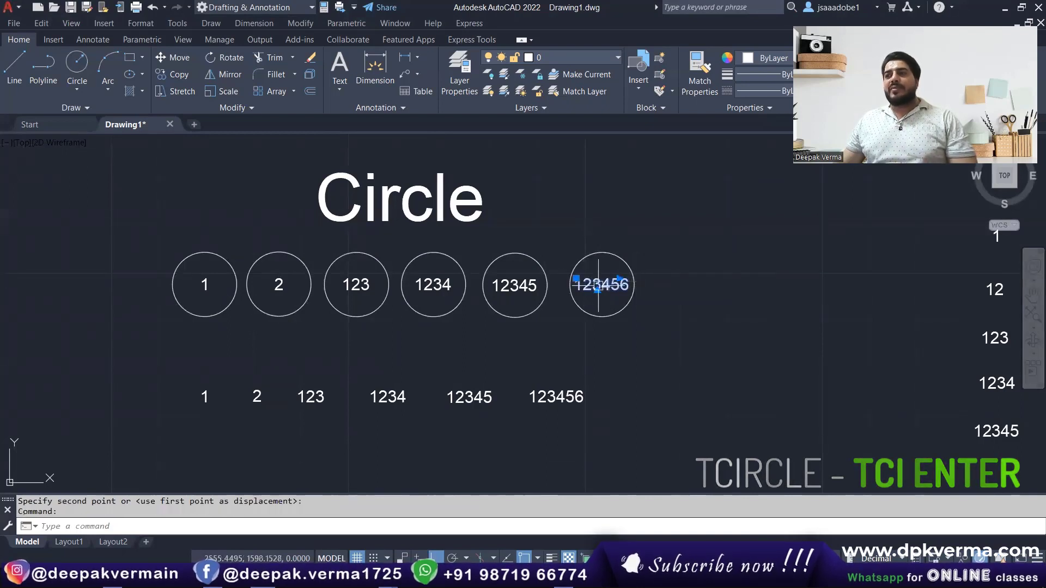
{"action": "key", "text": "Escape"}
{"action": "middle_click_drag", "start_coordinate": [613, 275], "coordinate": [619, 282]}
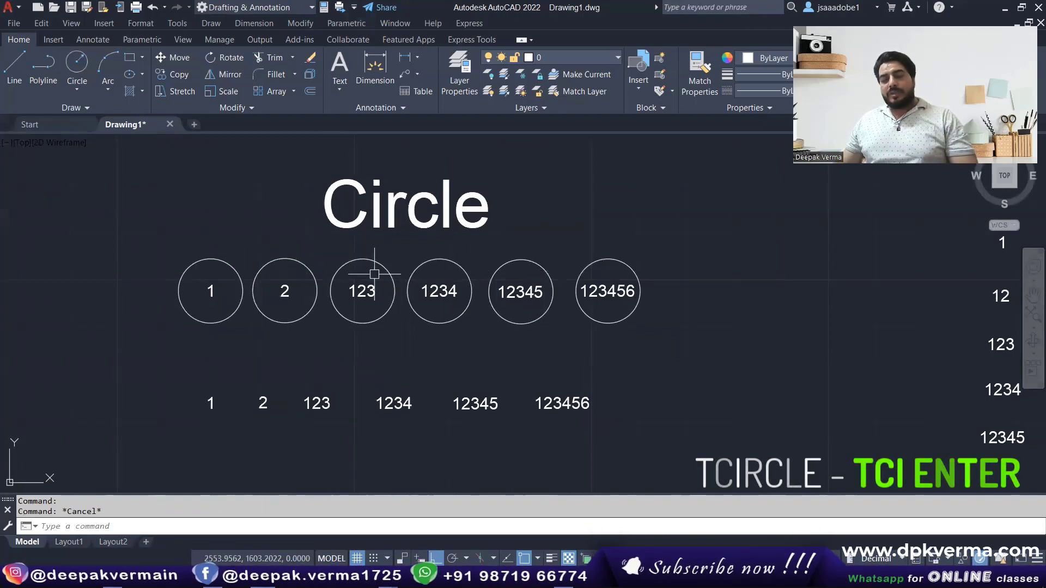
Add R6,78 radius dimensions to all six circles with QDIM.
{"action": "type", "text": "q"}
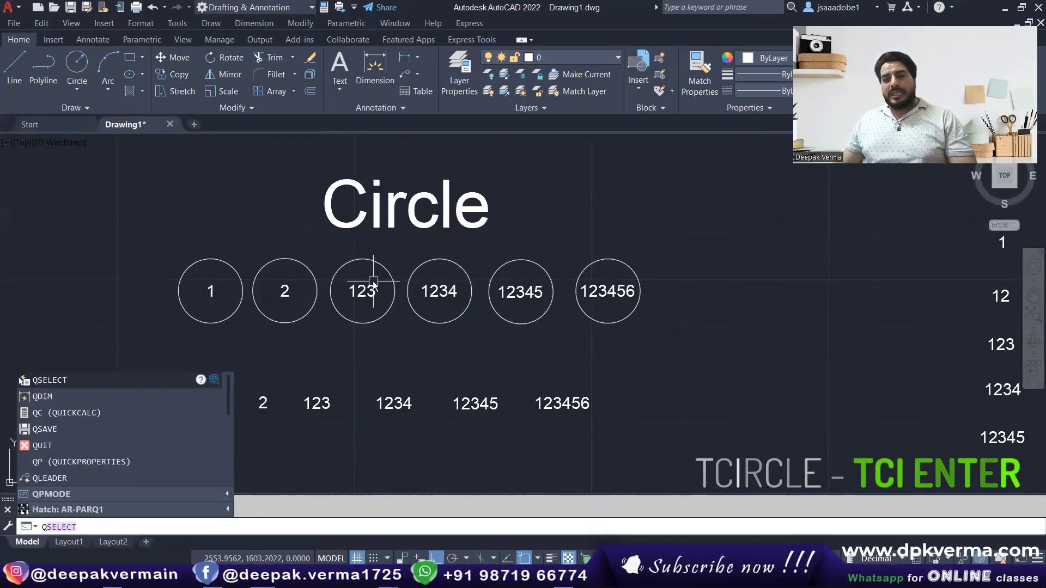
{"action": "type", "text": "d"}
{"action": "key", "text": "Return"}
{"action": "left_click", "coordinate": [717, 240]}
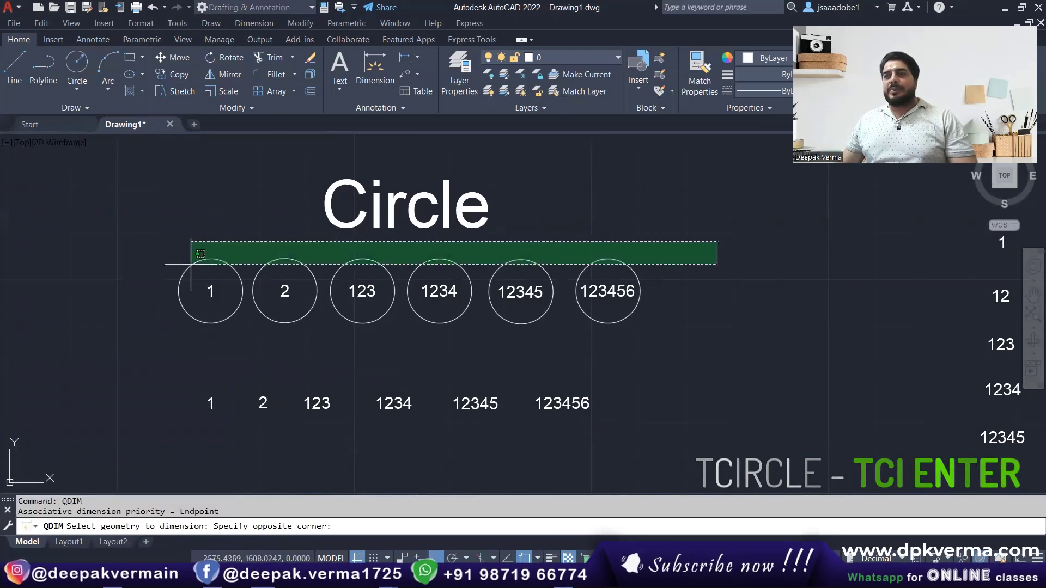
{"action": "left_click", "coordinate": [176, 269]}
{"action": "key", "text": "Return"}
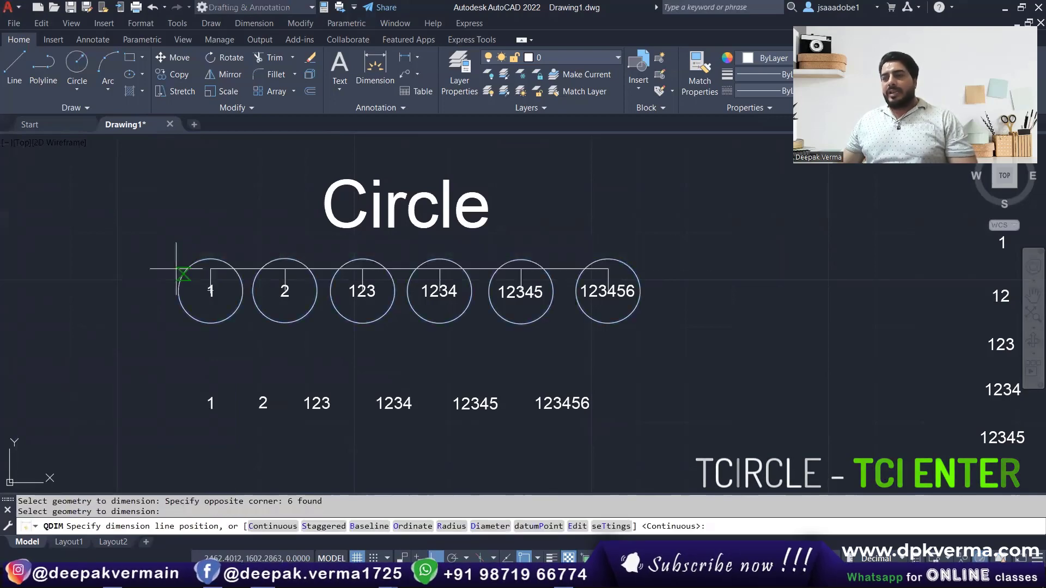
{"action": "type", "text": "R"}
{"action": "key", "text": "Return"}
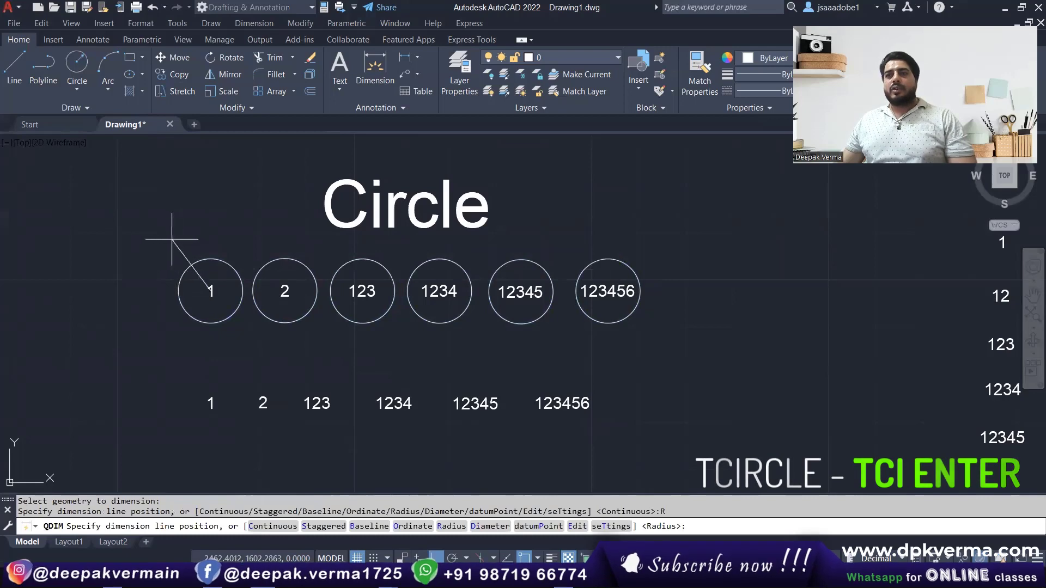
{"action": "left_click", "coordinate": [170, 239]}
Move the Circle heading up above the radius dimensions.
{"action": "left_click", "coordinate": [462, 210]}
{"action": "middle_click_drag", "start_coordinate": [544, 180], "coordinate": [555, 225]}
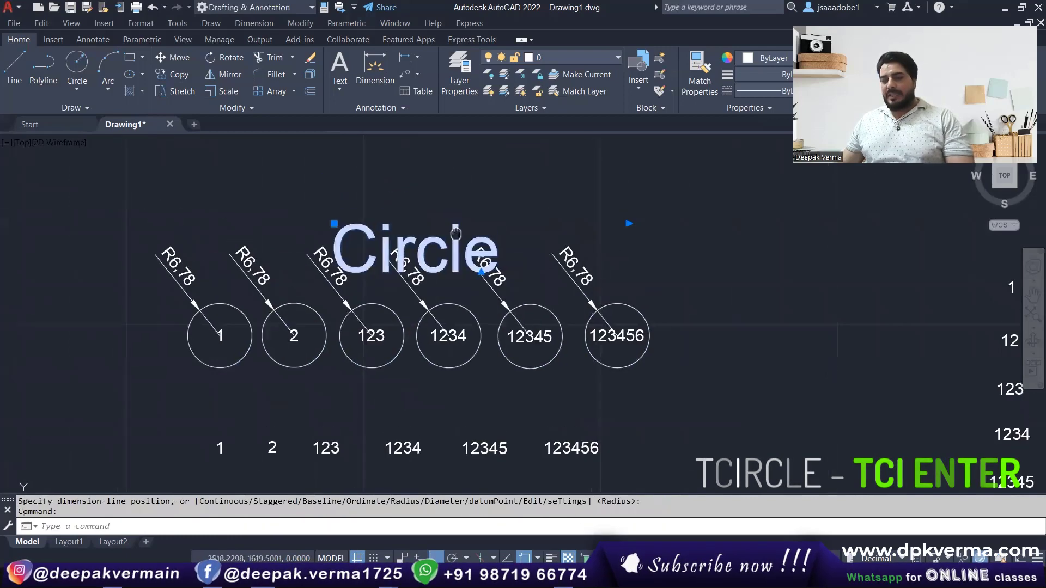
{"action": "type", "text": "m"}
{"action": "key", "text": "Return"}
{"action": "left_click", "coordinate": [629, 223]}
{"action": "key", "text": "F3"}
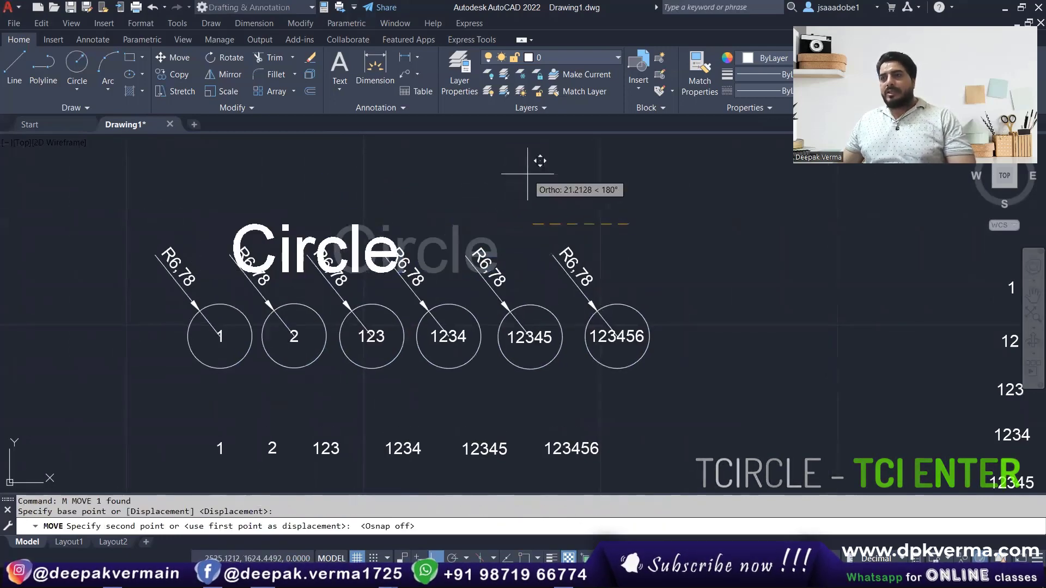
{"action": "left_click", "coordinate": [605, 160]}
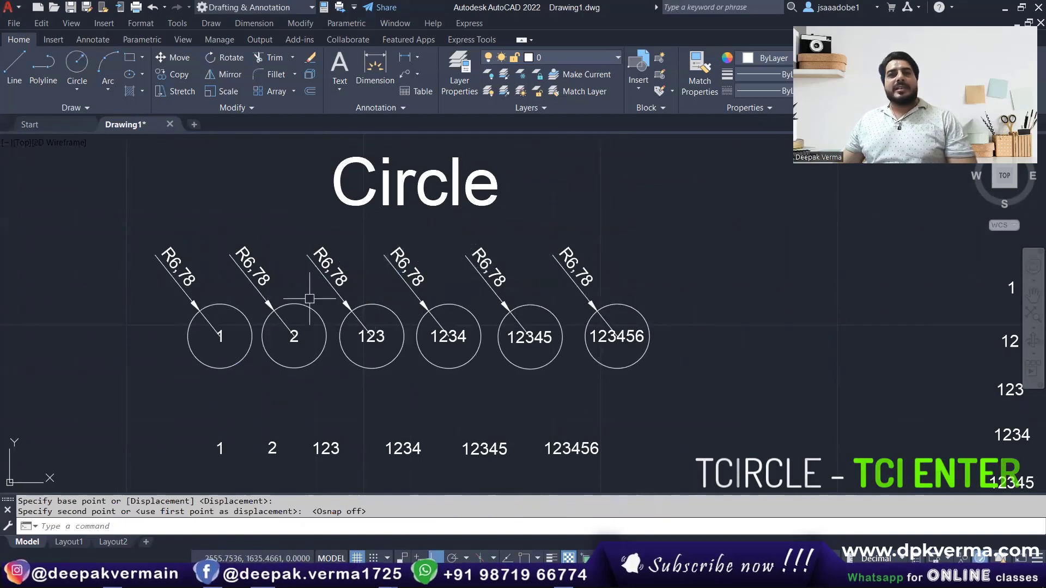
{"action": "middle_click_drag", "start_coordinate": [309, 298], "coordinate": [283, 277]}
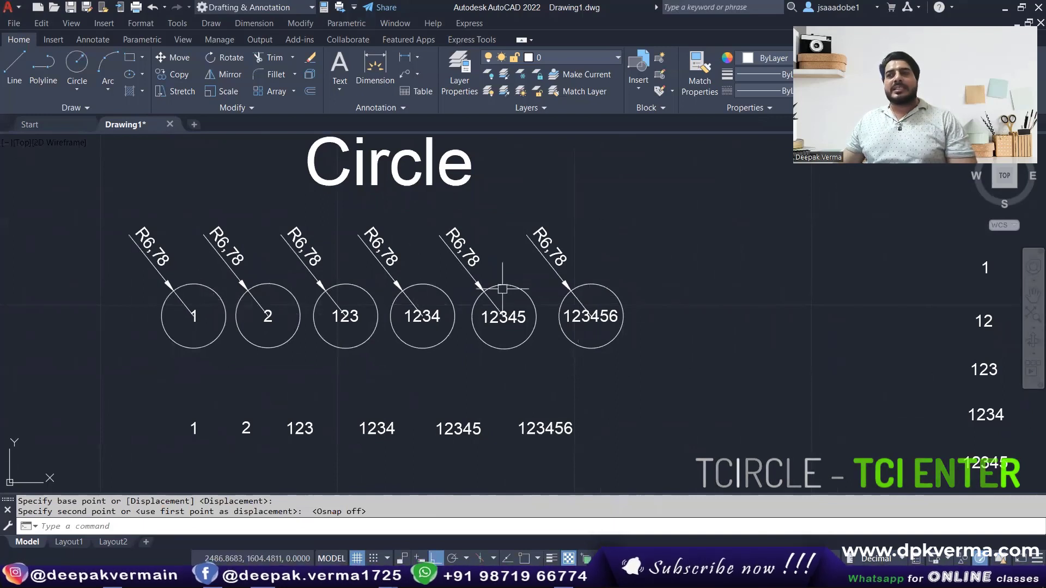
Erase all six circles and their radius dimensions.
{"action": "left_click", "coordinate": [667, 247]}
{"action": "left_click", "coordinate": [150, 301]}
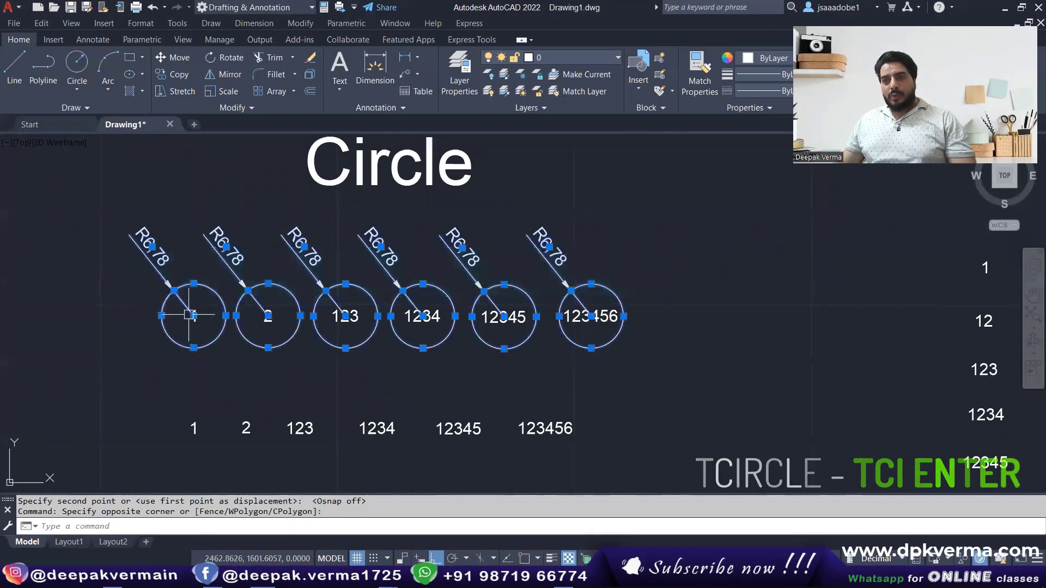
{"action": "type", "text": "e"}
{"action": "key", "text": "Return"}
Enclose numbers 1, 2, 123 and 1234 in constant-size circles at the default offset.
{"action": "type", "text": "tci"}
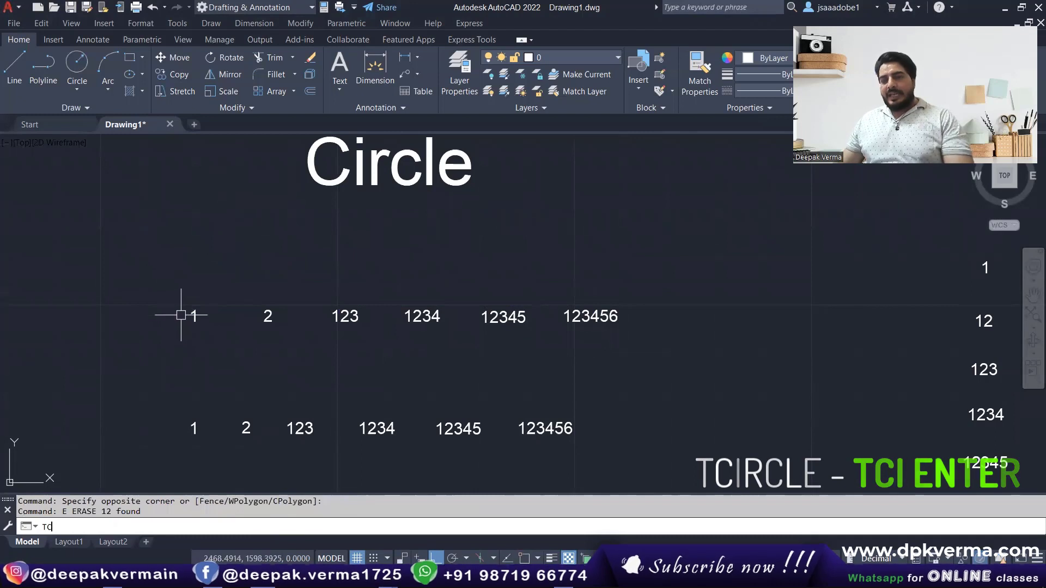
{"action": "key", "text": "Return"}
{"action": "left_click", "coordinate": [131, 283]}
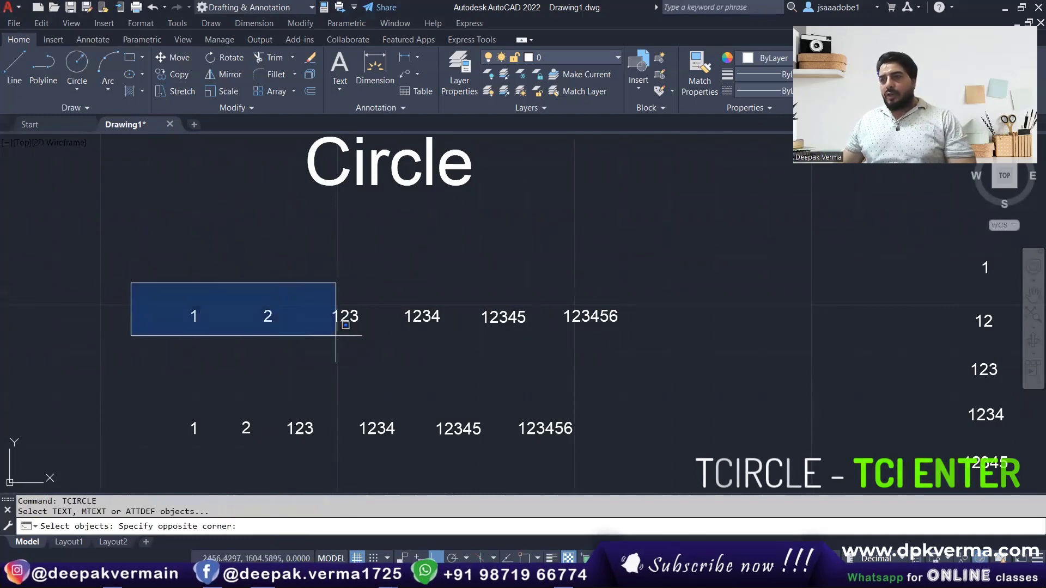
{"action": "left_click", "coordinate": [445, 338]}
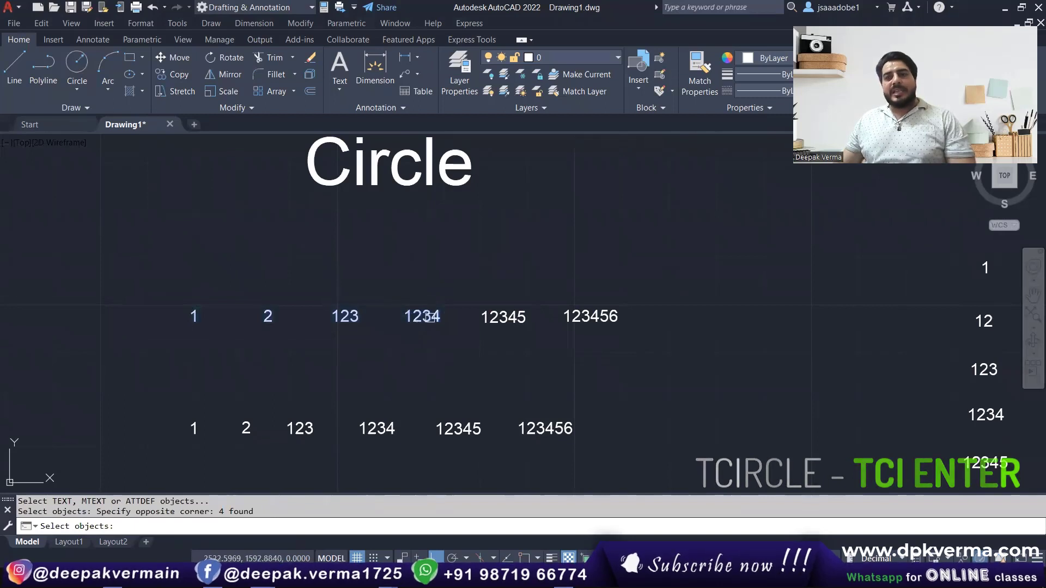
{"action": "key", "text": "Return"}
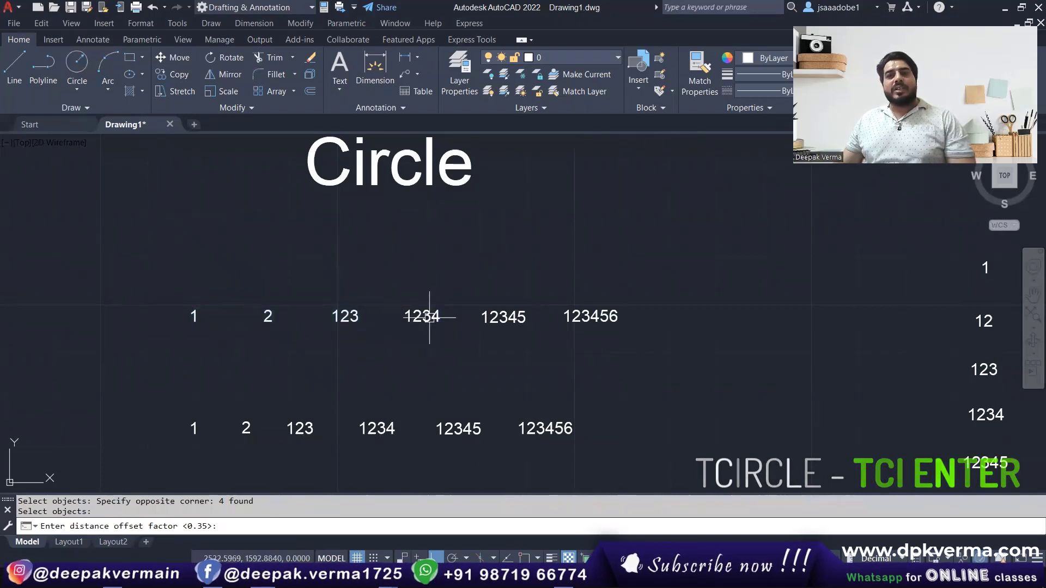
{"action": "key", "text": "Return"}
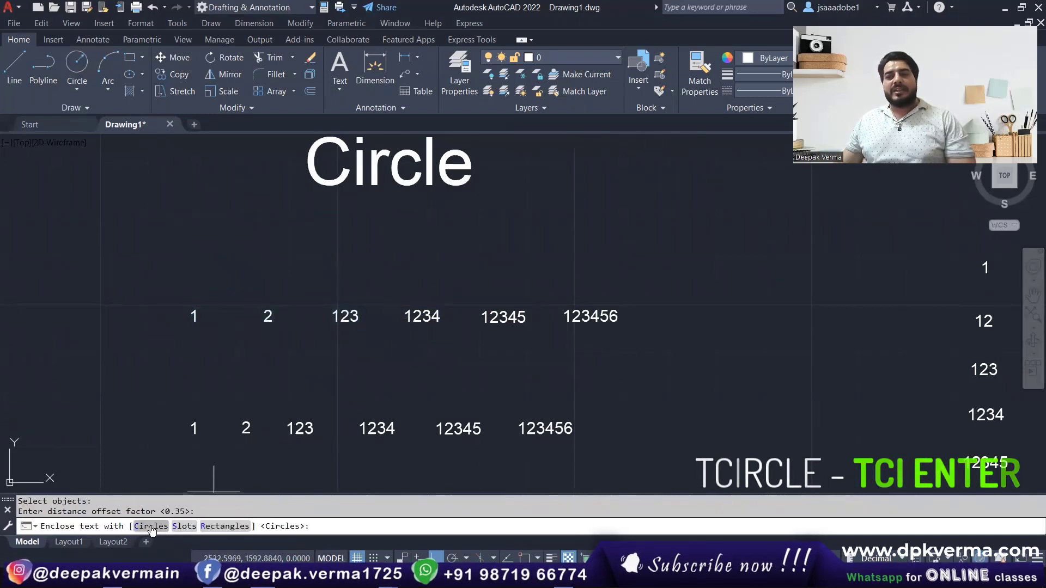
{"action": "left_click", "coordinate": [151, 527]}
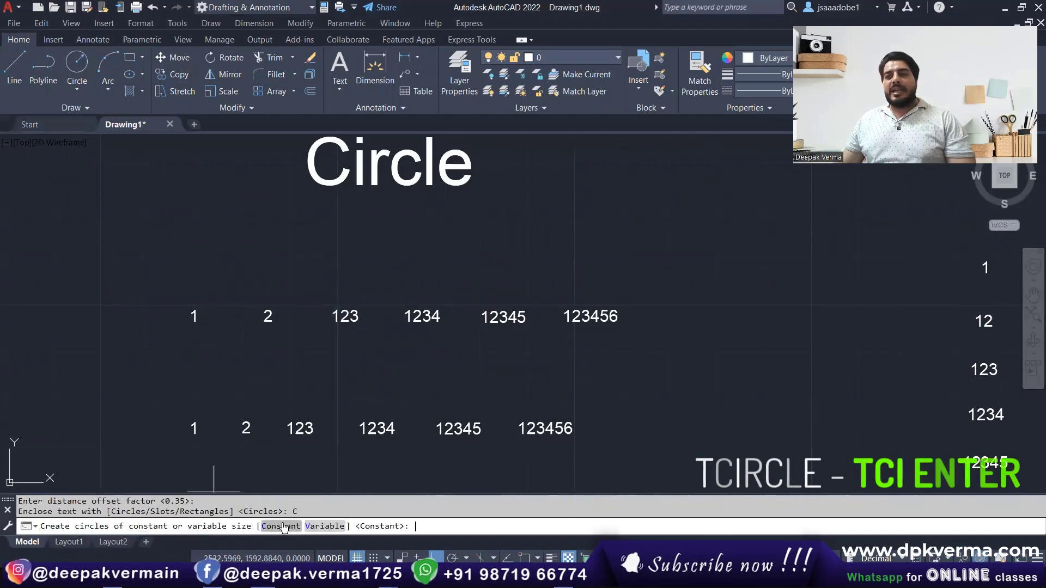
{"action": "left_click", "coordinate": [282, 525]}
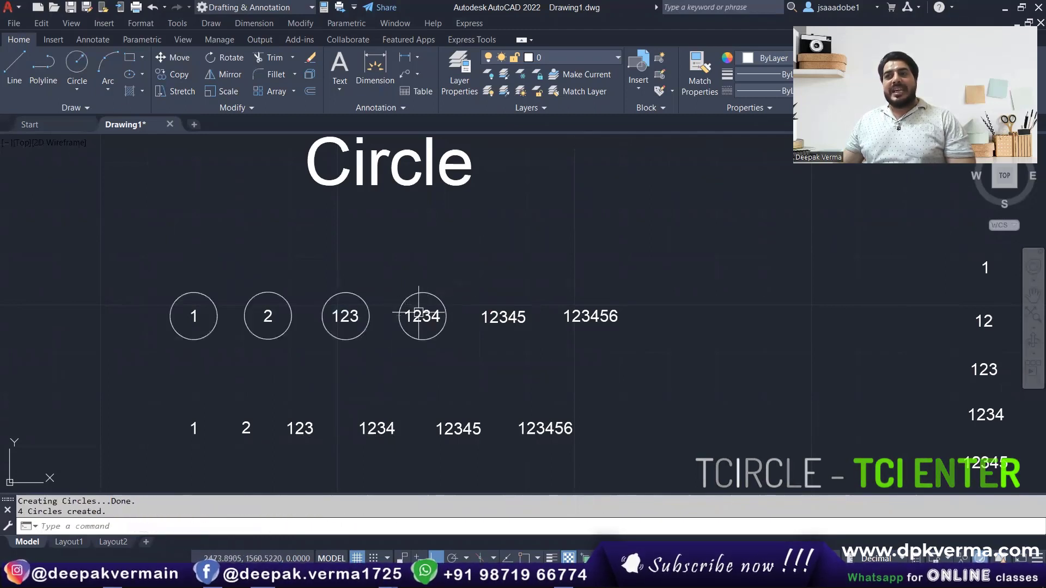
{"action": "type", "text": "qo"}
{"action": "type", "text": "QD"}
Add R4,97 radius dimensions to the four new circles with QDIM.
{"action": "key", "text": "Return"}
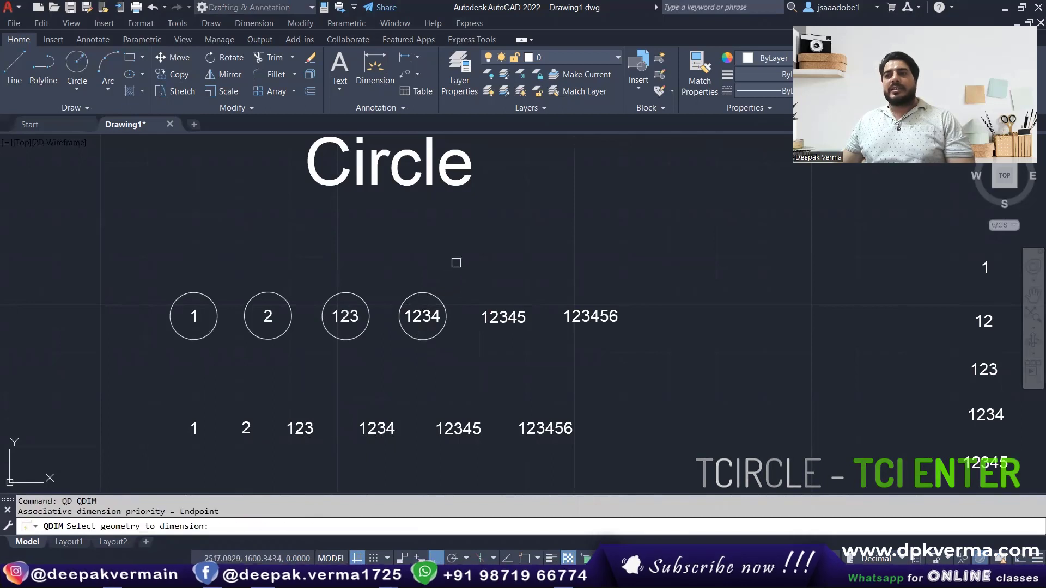
{"action": "left_click", "coordinate": [455, 262]}
{"action": "left_click", "coordinate": [159, 297]}
{"action": "key", "text": "Return"}
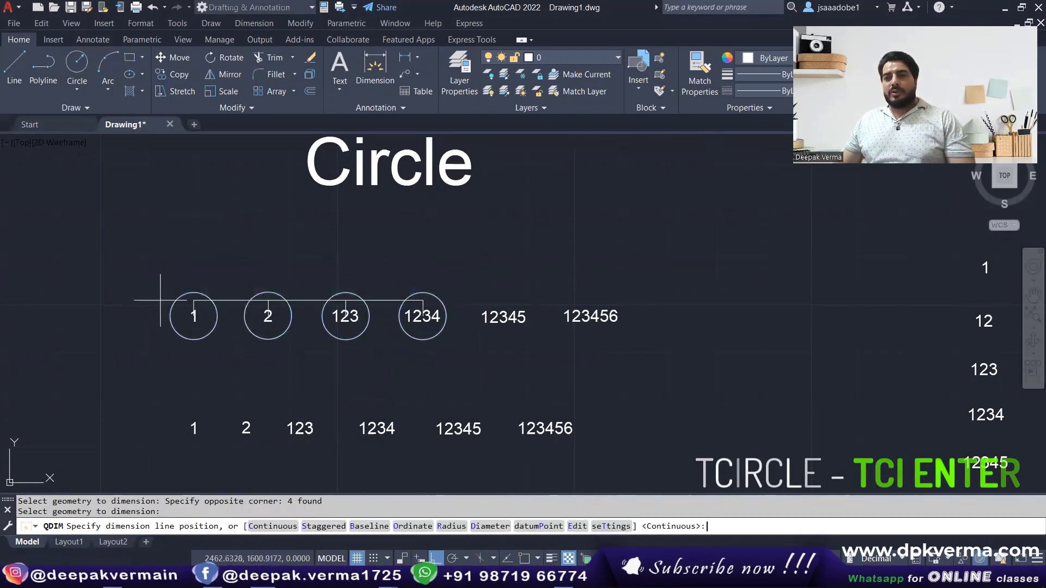
{"action": "type", "text": "R"}
{"action": "key", "text": "Return"}
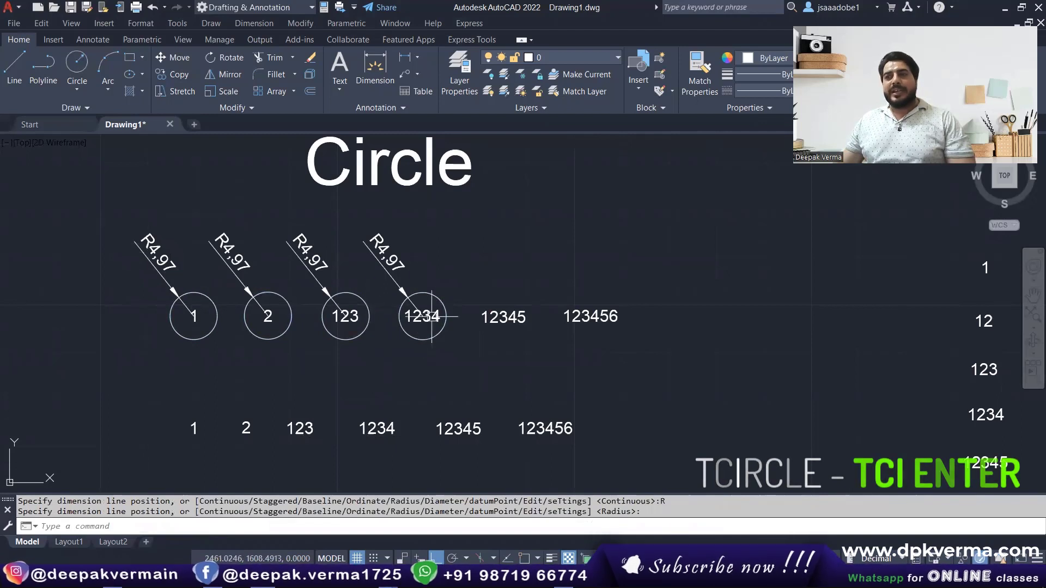
{"action": "key", "text": "Escape"}
{"action": "left_click", "coordinate": [448, 272]}
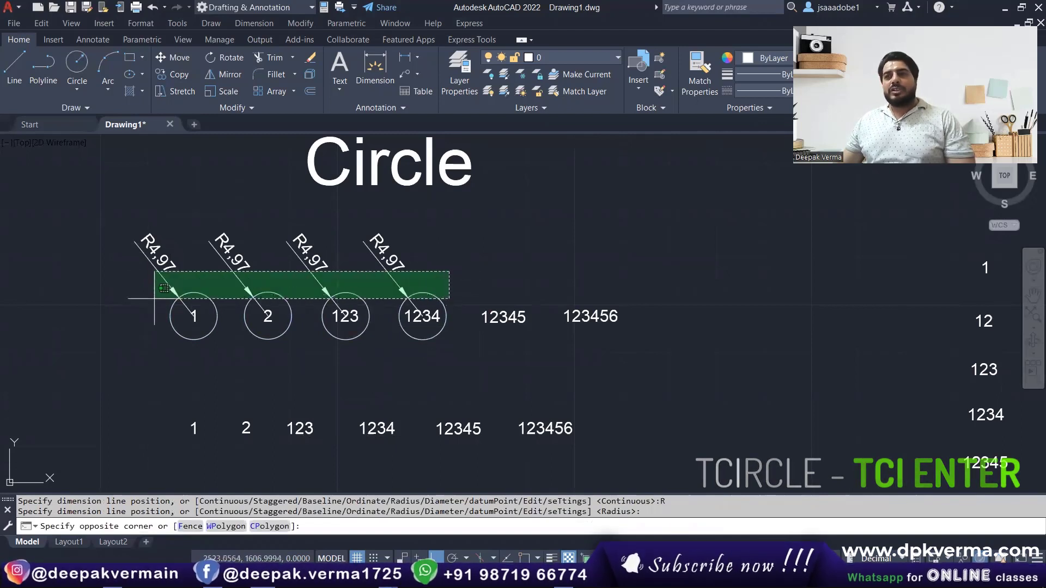
Erase the circles and dimensions, then undo the erase.
{"action": "left_click", "coordinate": [154, 298]}
{"action": "type", "text": "e"}
{"action": "key", "text": "Return"}
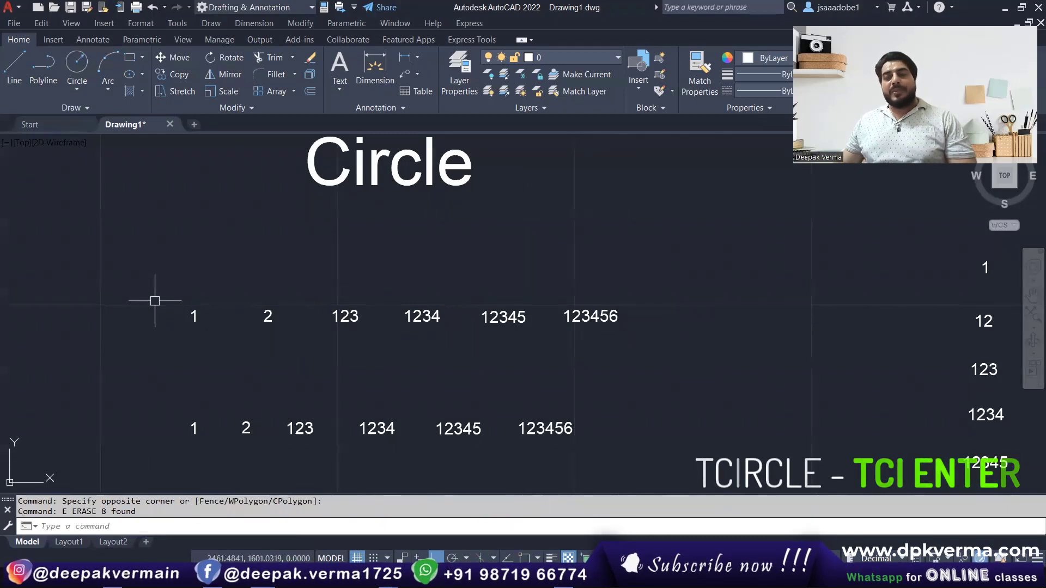
{"action": "key", "text": "ctrl+z"}
Zoom in around circle 1234 and reselect the circles and radius dimensions.
{"action": "scroll", "coordinate": [443, 338], "scroll_direction": "up", "scroll_amount": 2}
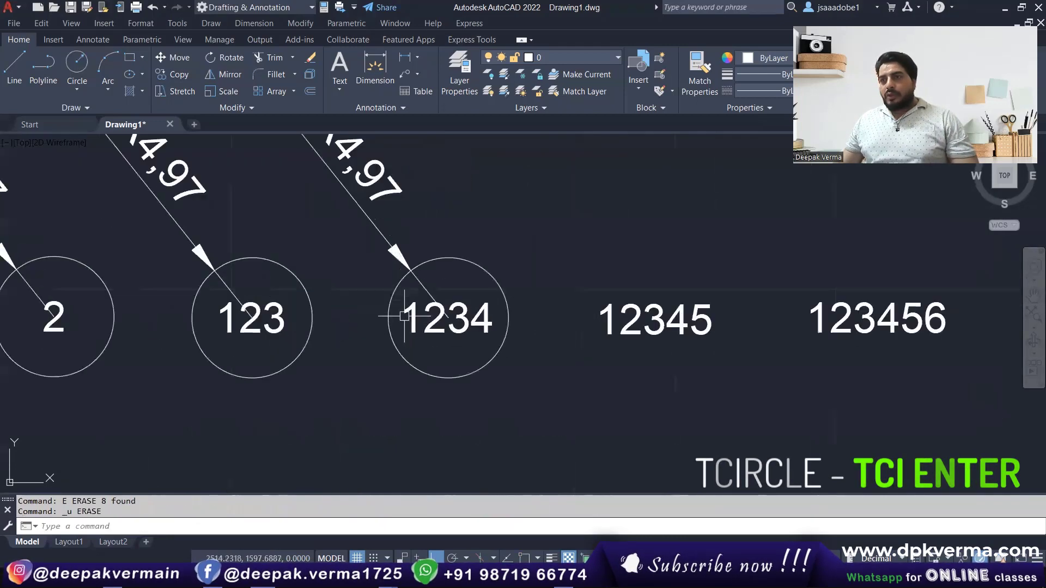
{"action": "scroll", "coordinate": [457, 321], "scroll_direction": "up", "scroll_amount": 1}
{"action": "scroll", "coordinate": [464, 316], "scroll_direction": "up", "scroll_amount": 1}
{"action": "middle_click_drag", "start_coordinate": [464, 316], "coordinate": [451, 320]}
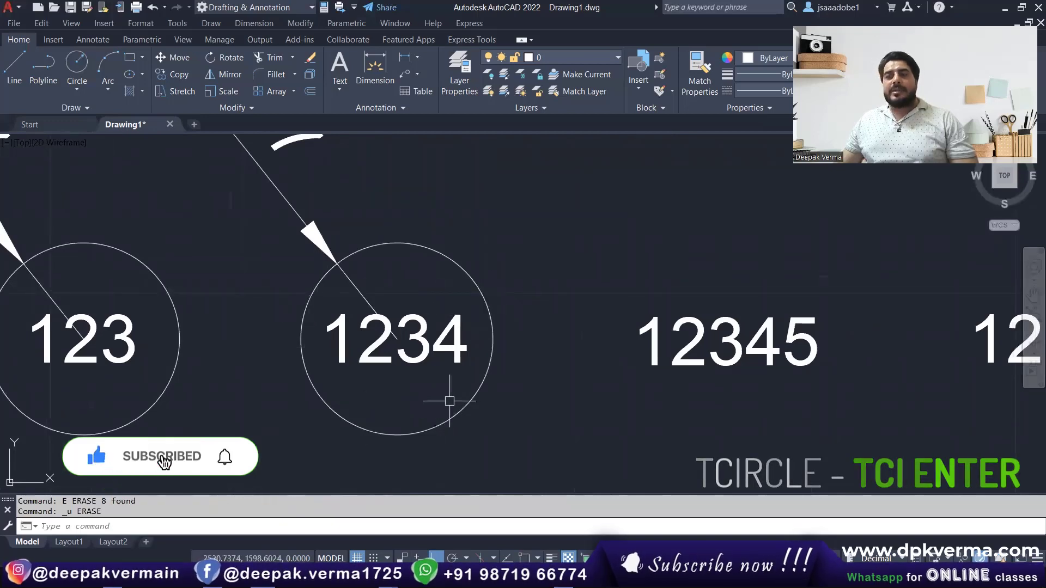
{"action": "scroll", "coordinate": [411, 300], "scroll_direction": "down", "scroll_amount": 4}
{"action": "scroll", "coordinate": [429, 322], "scroll_direction": "down", "scroll_amount": 2}
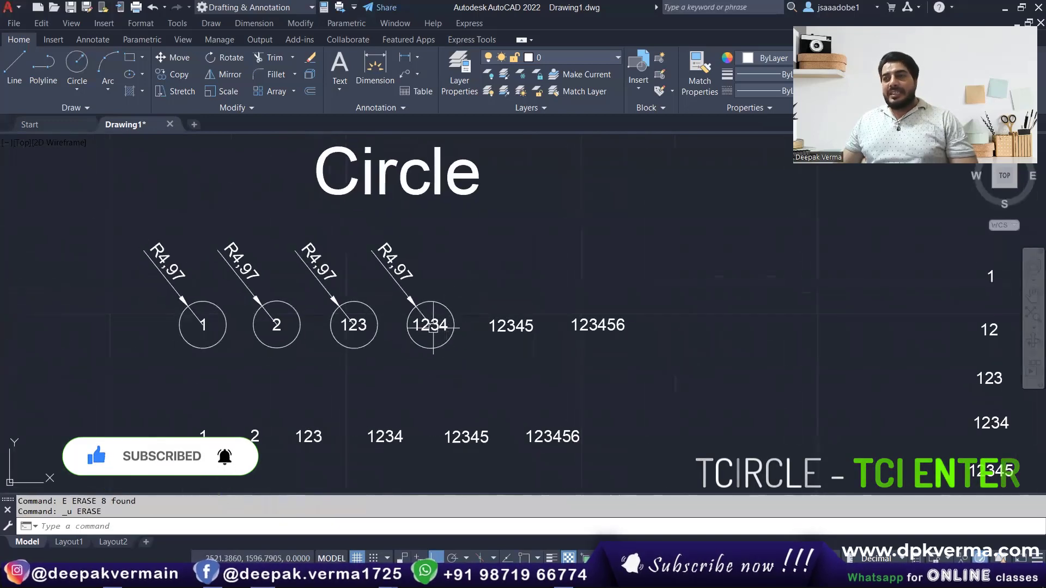
{"action": "left_click", "coordinate": [472, 286]}
{"action": "left_click", "coordinate": [144, 307]}
Erase the trial circles and enclose all six top-row numbers in constant circles at offset 0.8.
{"action": "type", "text": "e"}
{"action": "key", "text": "Return"}
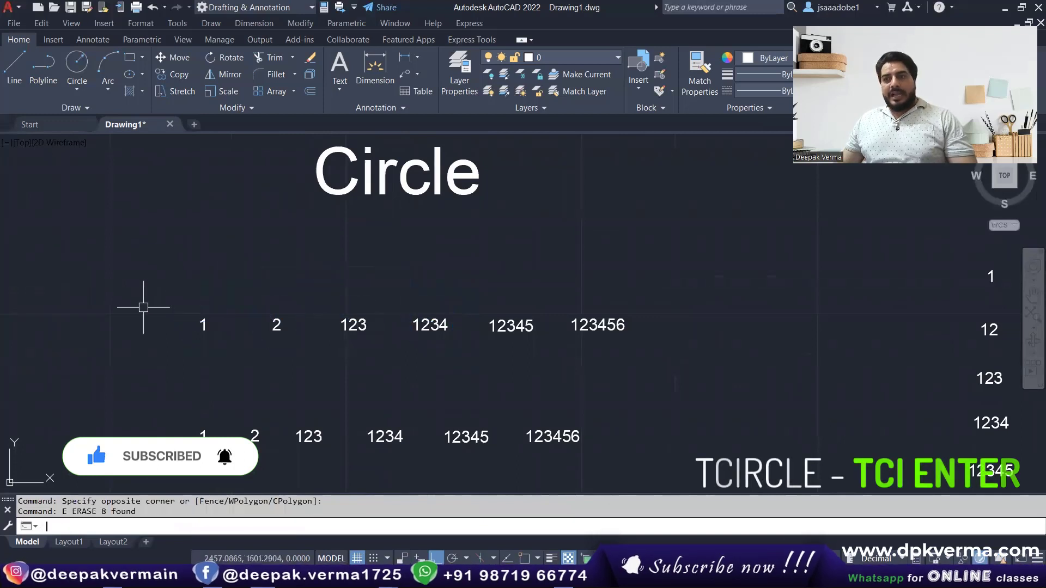
{"action": "type", "text": "TCI"}
{"action": "key", "text": "Return"}
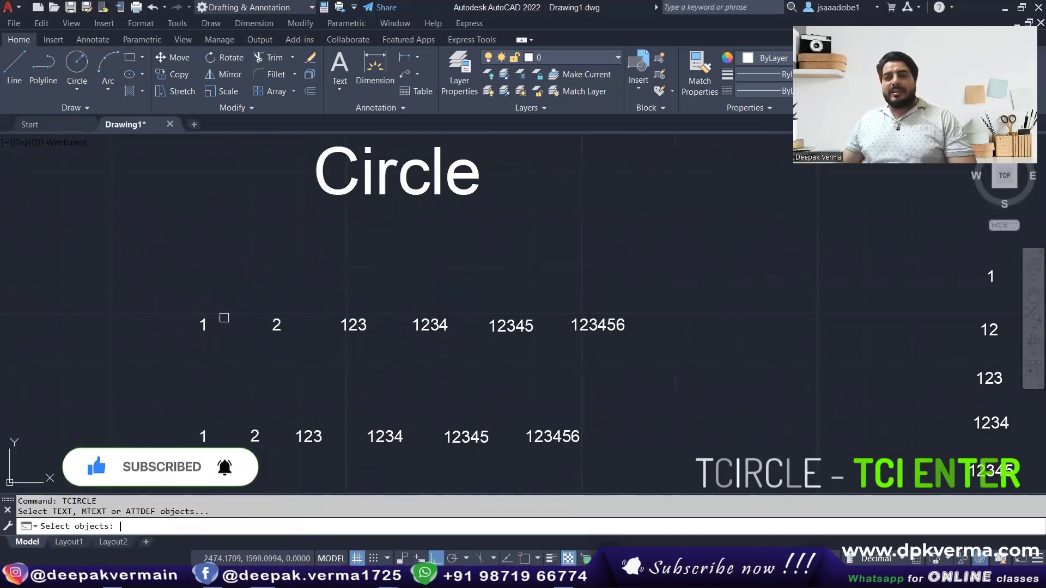
{"action": "left_click", "coordinate": [166, 282]}
{"action": "left_click", "coordinate": [719, 395]}
{"action": "key", "text": "Return"}
{"action": "type", "text": ".8"}
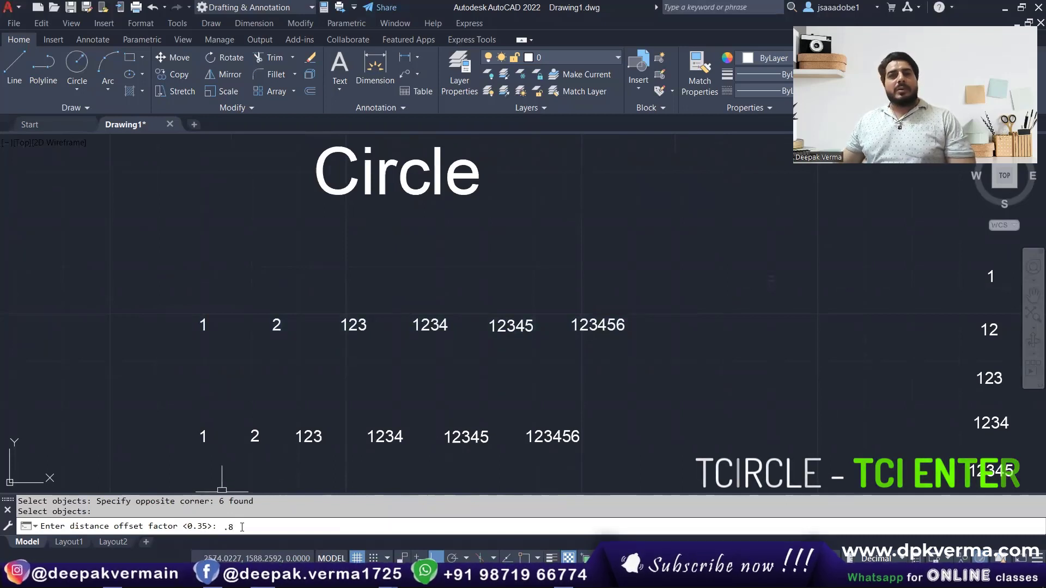
{"action": "key", "text": "Return"}
{"action": "left_click", "coordinate": [144, 526]}
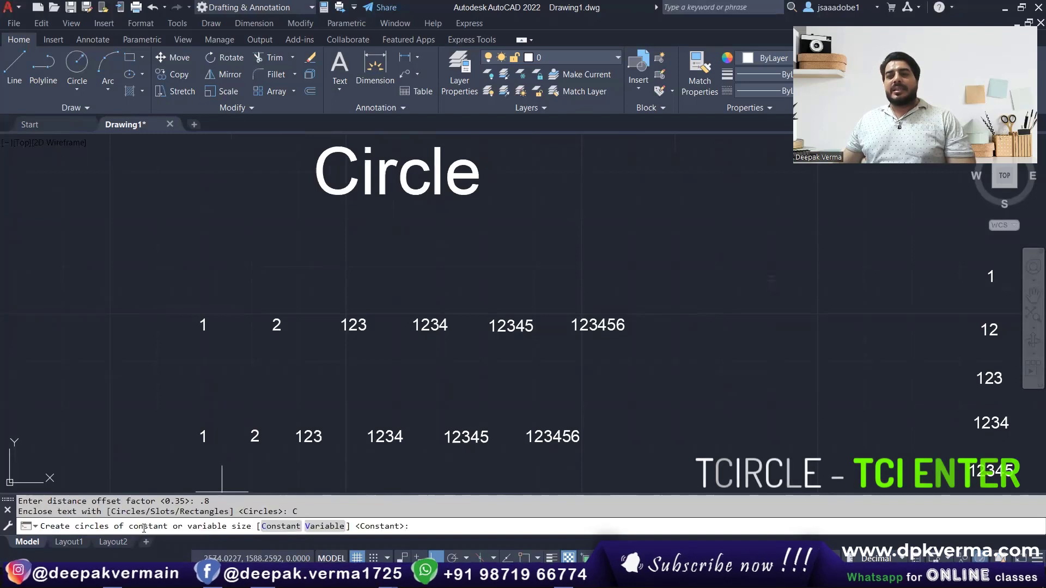
{"action": "left_click", "coordinate": [279, 526]}
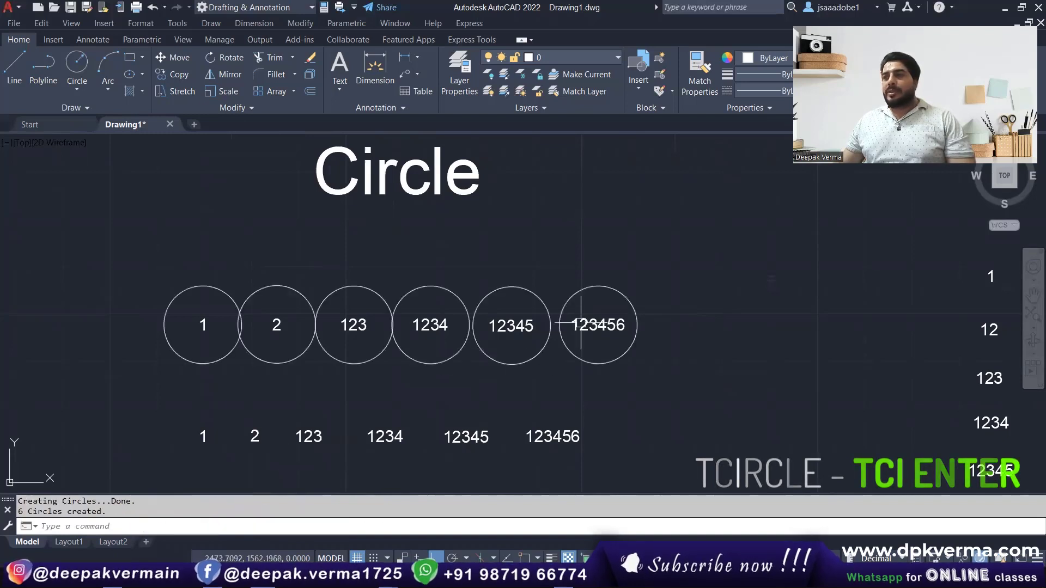
Zoom and pan to bring all six 0.8-offset circles into view.
{"action": "scroll", "coordinate": [624, 309], "scroll_direction": "up", "scroll_amount": 5}
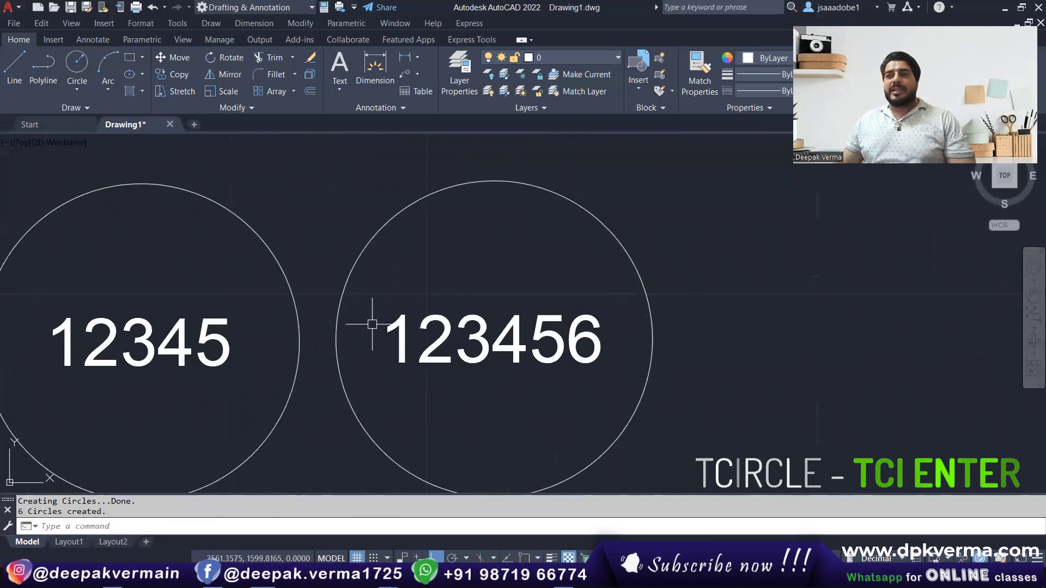
{"action": "scroll", "coordinate": [361, 322], "scroll_direction": "down", "scroll_amount": 2}
{"action": "mouse_move", "coordinate": [362, 322]}
{"action": "middle_mouse_down"}
{"action": "mouse_move", "coordinate": [405, 303]}
{"action": "mouse_move", "coordinate": [677, 327]}
{"action": "middle_mouse_up"}
{"action": "scroll", "coordinate": [404, 303], "scroll_direction": "down", "scroll_amount": 2}
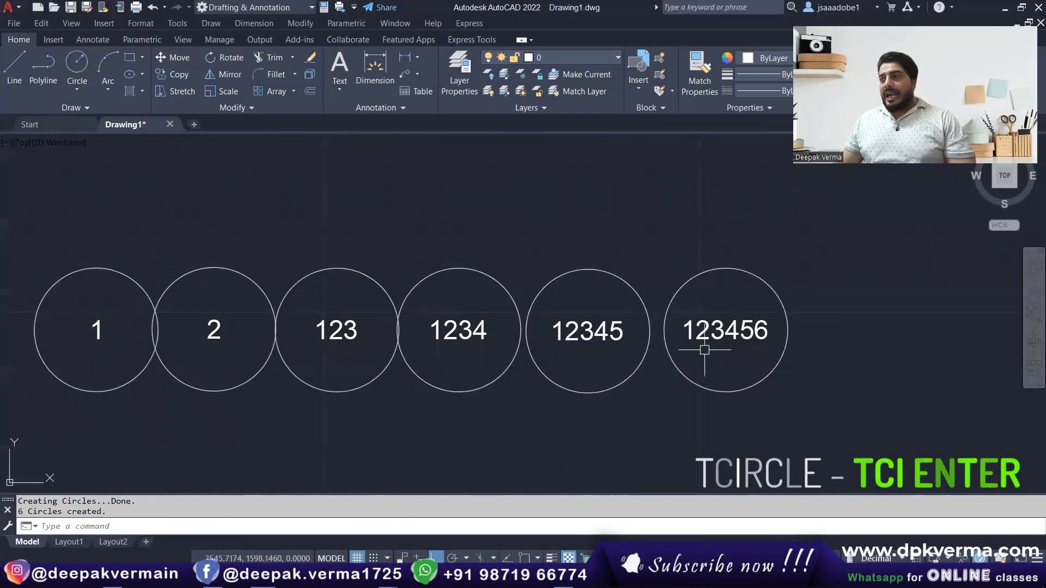
{"action": "scroll", "coordinate": [322, 326], "scroll_direction": "down", "scroll_amount": 2}
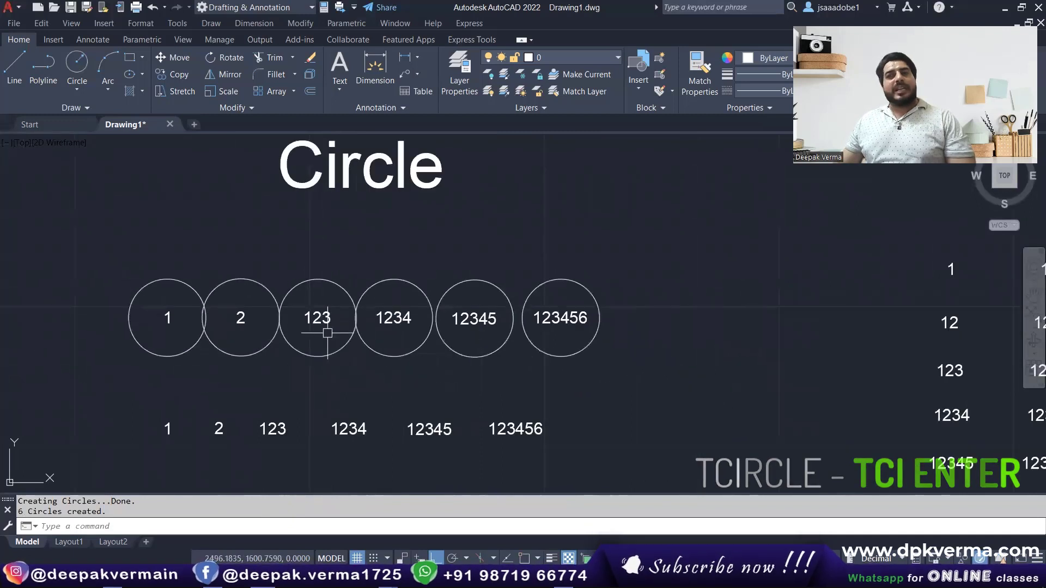
Erase the six 0.8-offset circles.
{"action": "left_click", "coordinate": [670, 252]}
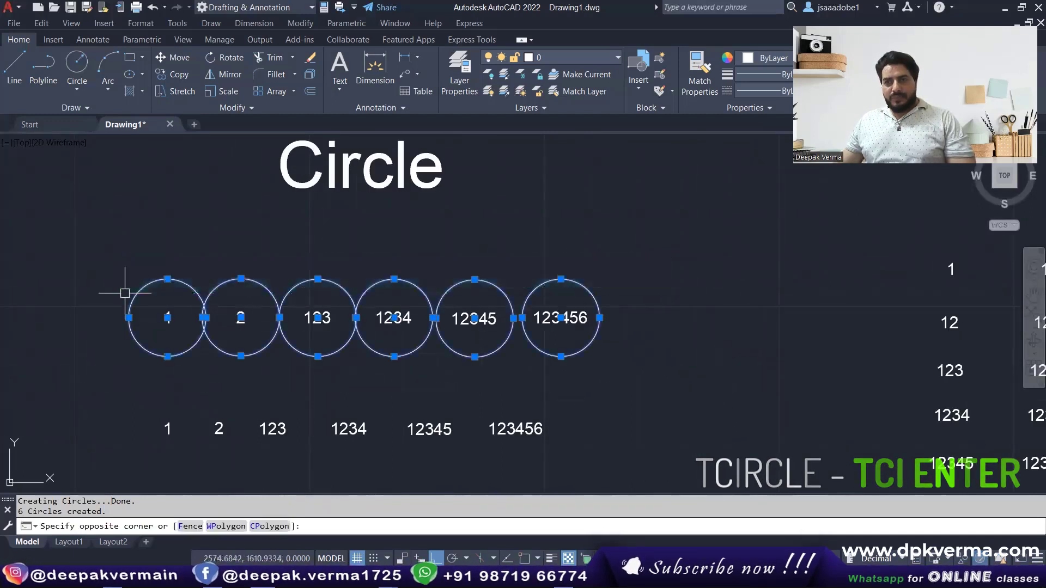
{"action": "left_click", "coordinate": [124, 289]}
{"action": "type", "text": "e"}
{"action": "key", "text": "Return"}
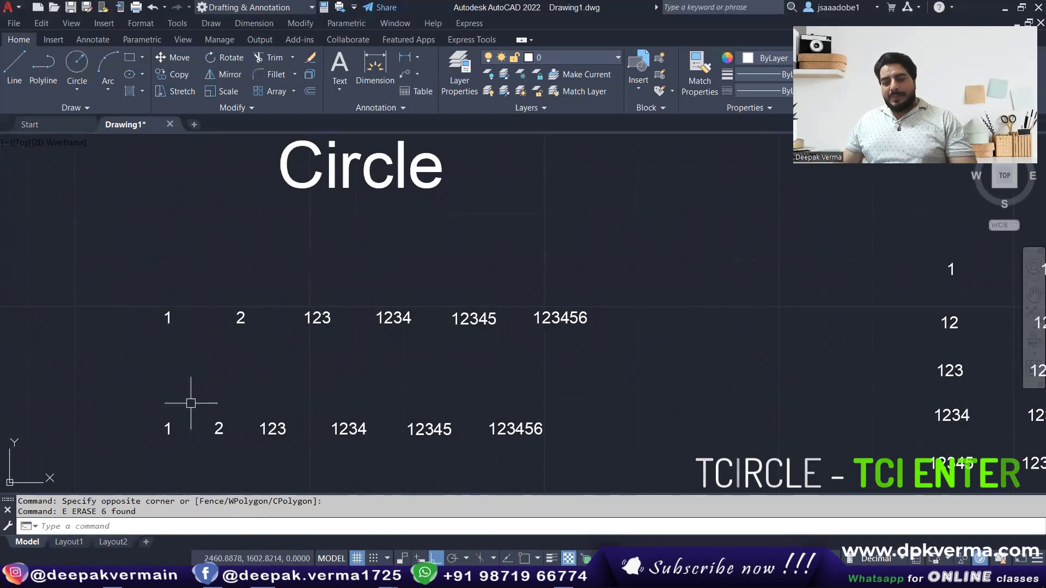
{"action": "type", "text": "TCIRCLE"}
Re-enclose the six top-row numbers in constant circles with offset factor 0.35.
{"action": "key", "text": "Return"}
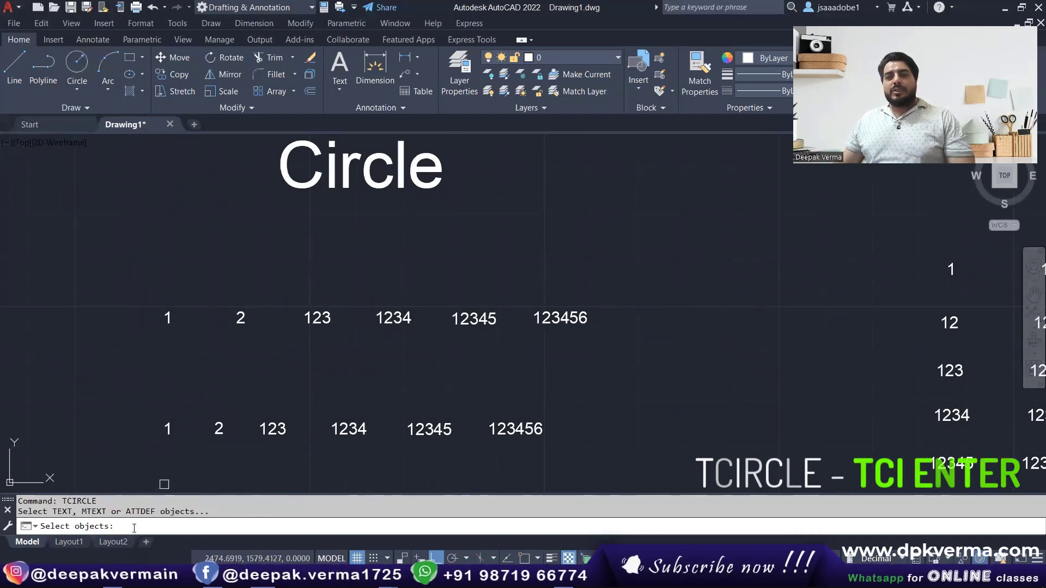
{"action": "left_click_drag", "start_coordinate": [109, 293], "coordinate": [698, 362]}
{"action": "key", "text": "Return"}
{"action": "type", "text": ".35"}
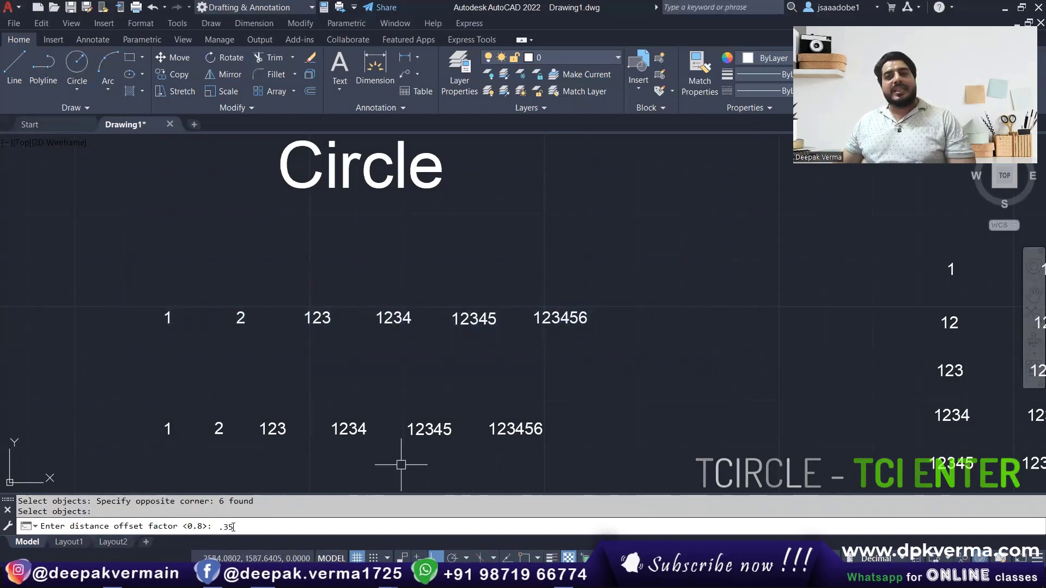
{"action": "key", "text": "Return"}
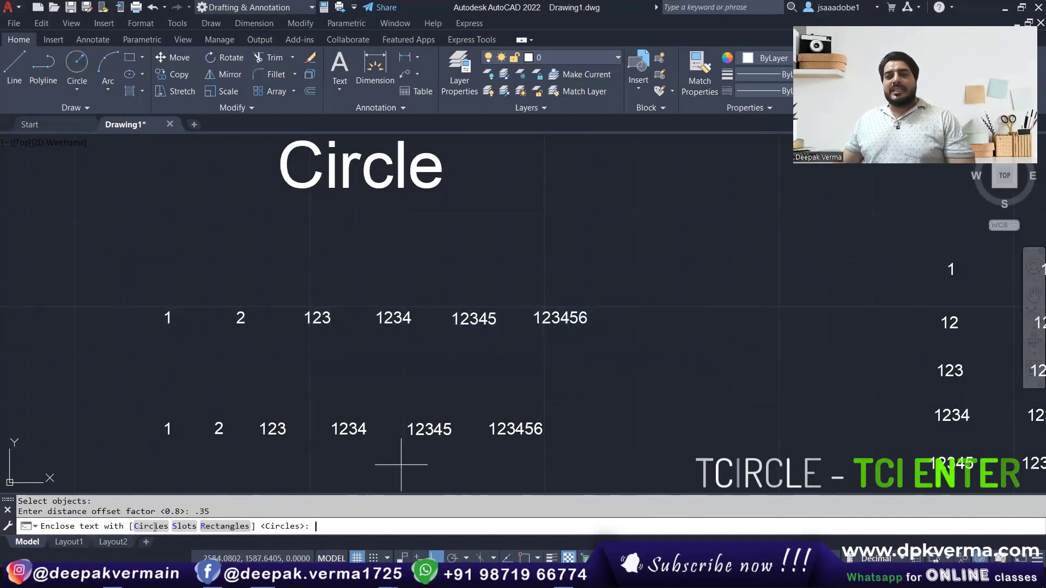
{"action": "left_click", "coordinate": [155, 527]}
{"action": "left_click", "coordinate": [276, 527]}
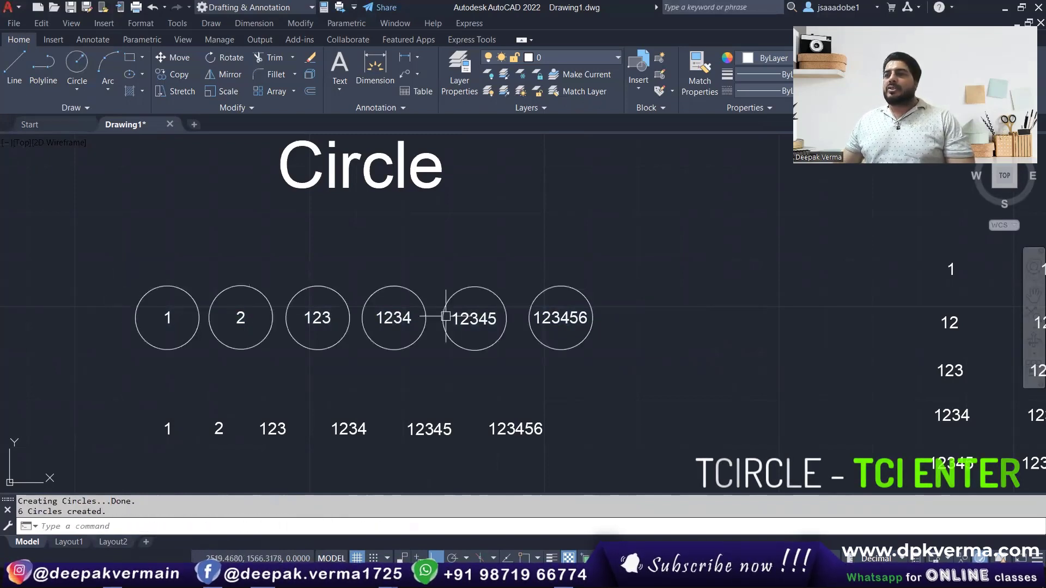
{"action": "middle_click_drag", "start_coordinate": [533, 346], "coordinate": [549, 284]}
{"action": "type", "text": "TC"}
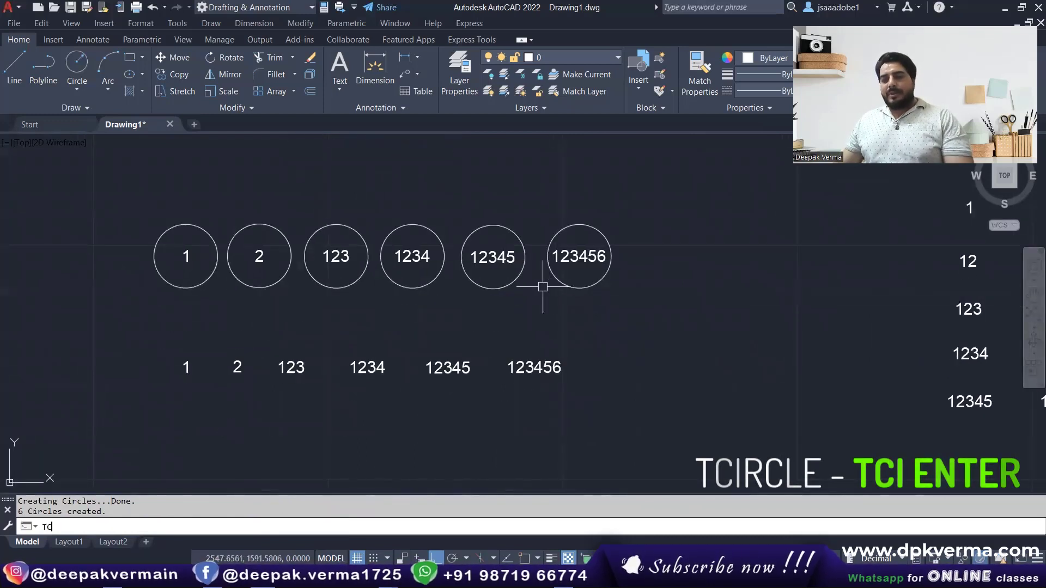
Enclose the six bottom-row numbers in variable-size circles at offset 0.35.
{"action": "type", "text": "I"}
{"action": "key", "text": "Return"}
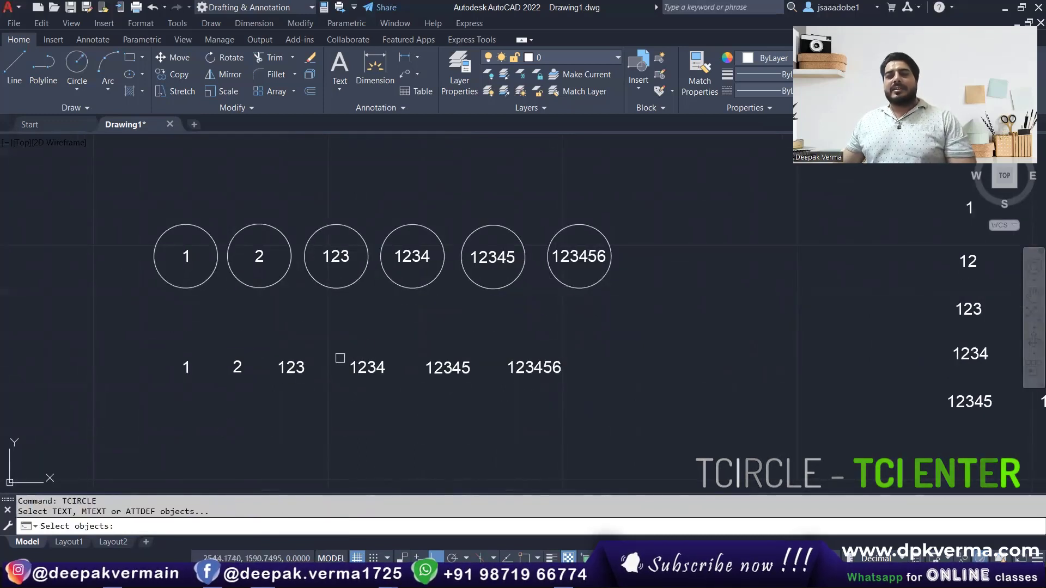
{"action": "left_click", "coordinate": [115, 342]}
{"action": "left_click", "coordinate": [647, 413]}
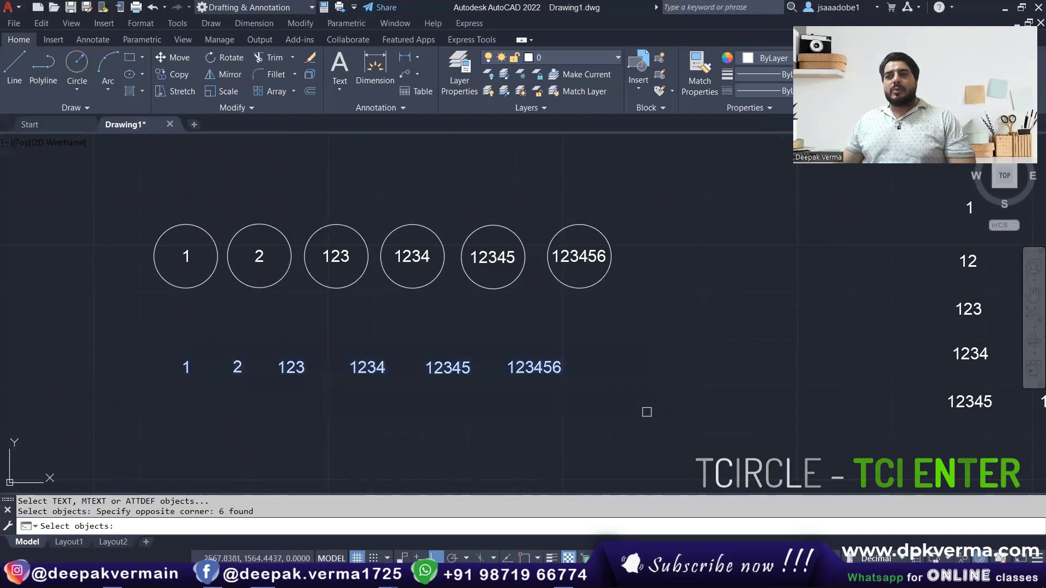
{"action": "key", "text": "Return"}
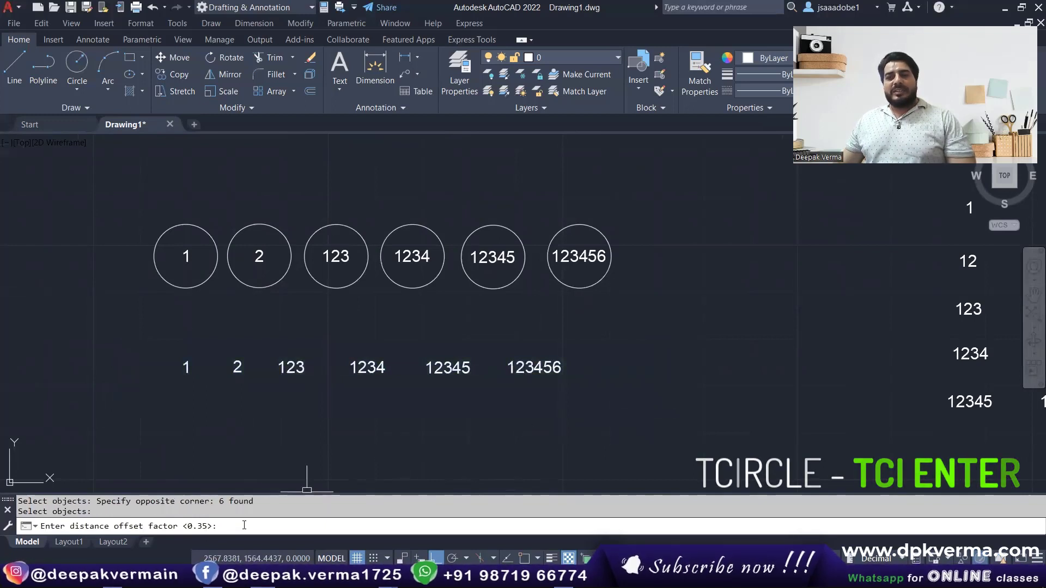
{"action": "key", "text": "Return"}
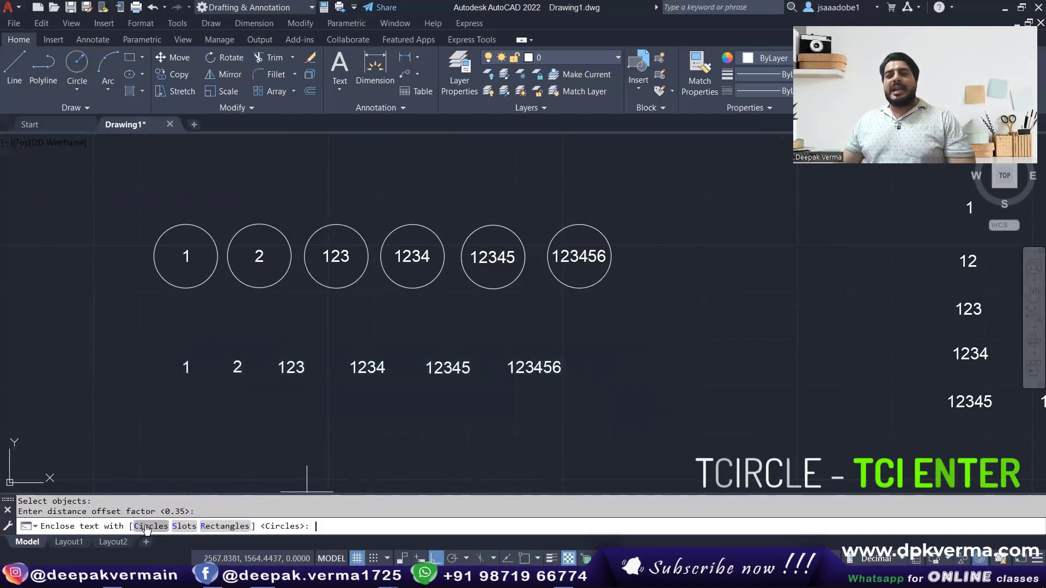
{"action": "left_click", "coordinate": [147, 528]}
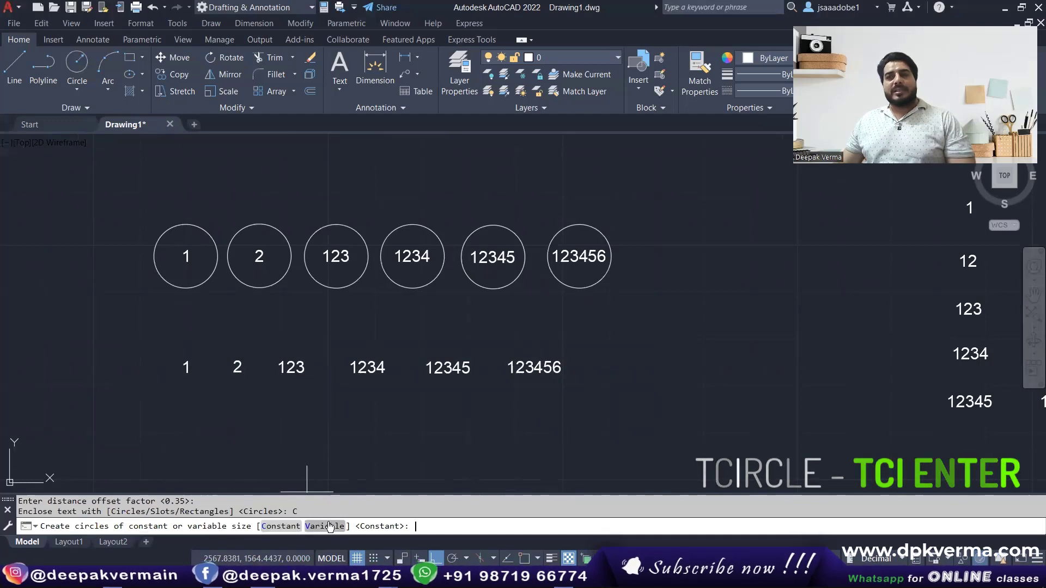
{"action": "left_click", "coordinate": [329, 526]}
Zoom to frame both circle rows, then pan over to the Slot and Rectangle columns.
{"action": "scroll", "coordinate": [279, 419], "scroll_direction": "up", "scroll_amount": 2}
{"action": "scroll", "coordinate": [133, 322], "scroll_direction": "up", "scroll_amount": 2}
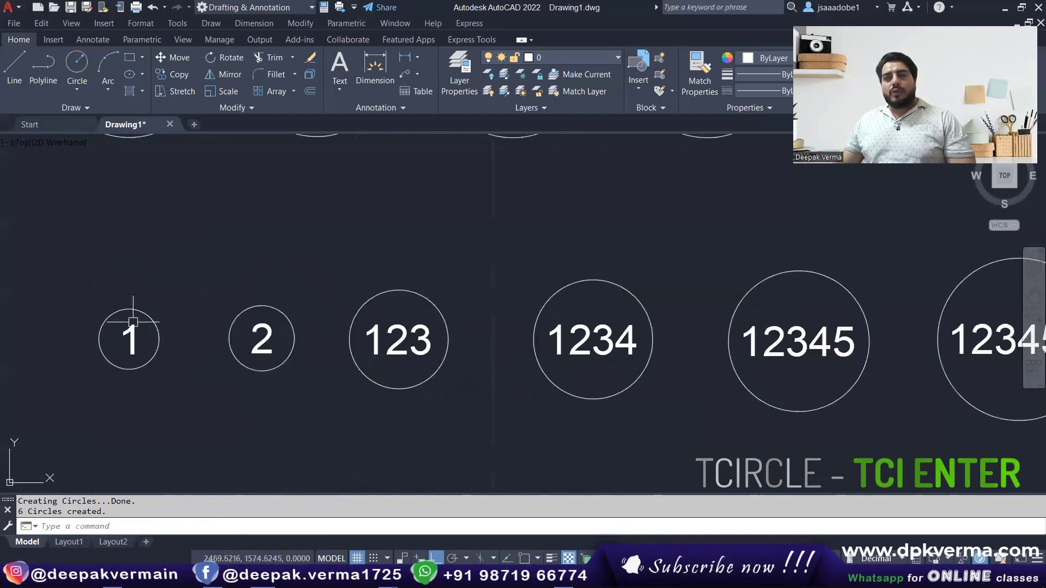
{"action": "scroll", "coordinate": [133, 322], "scroll_direction": "up", "scroll_amount": 2}
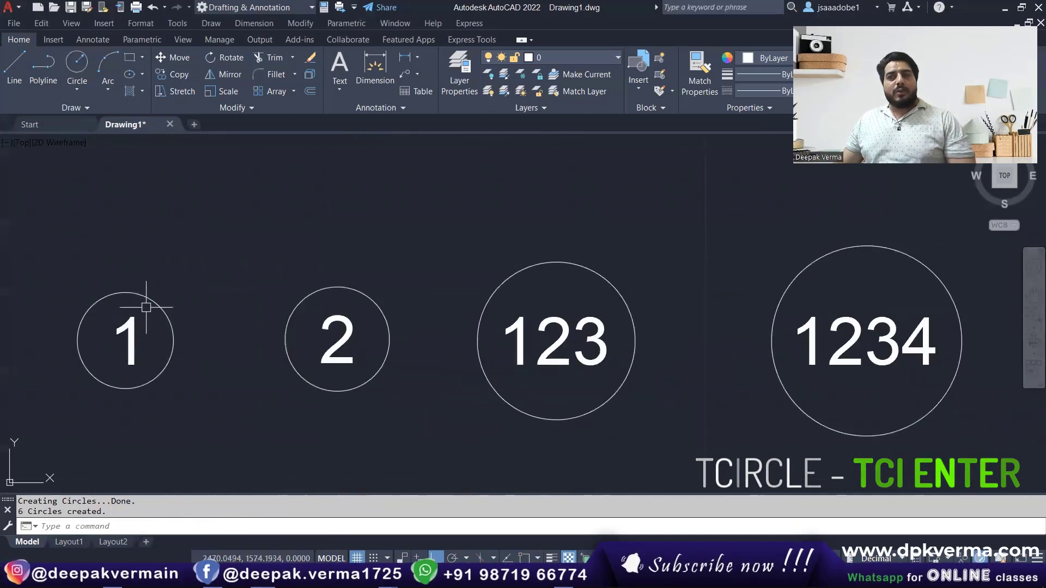
{"action": "scroll", "coordinate": [362, 323], "scroll_direction": "down", "scroll_amount": 2}
{"action": "scroll", "coordinate": [403, 354], "scroll_direction": "down", "scroll_amount": 2}
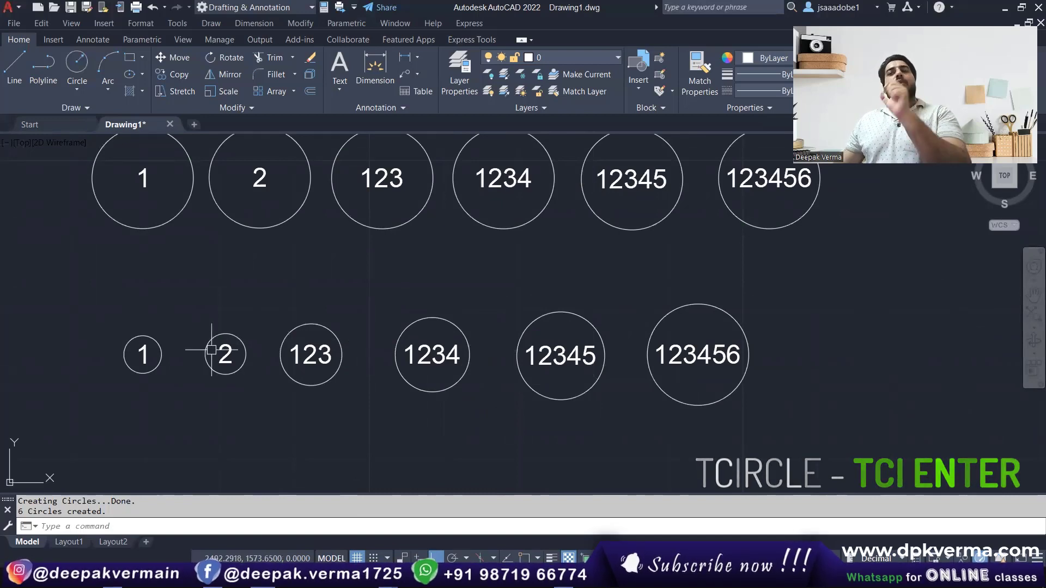
{"action": "scroll", "coordinate": [212, 350], "scroll_direction": "down", "scroll_amount": 2}
{"action": "scroll", "coordinate": [294, 348], "scroll_direction": "down", "scroll_amount": 2}
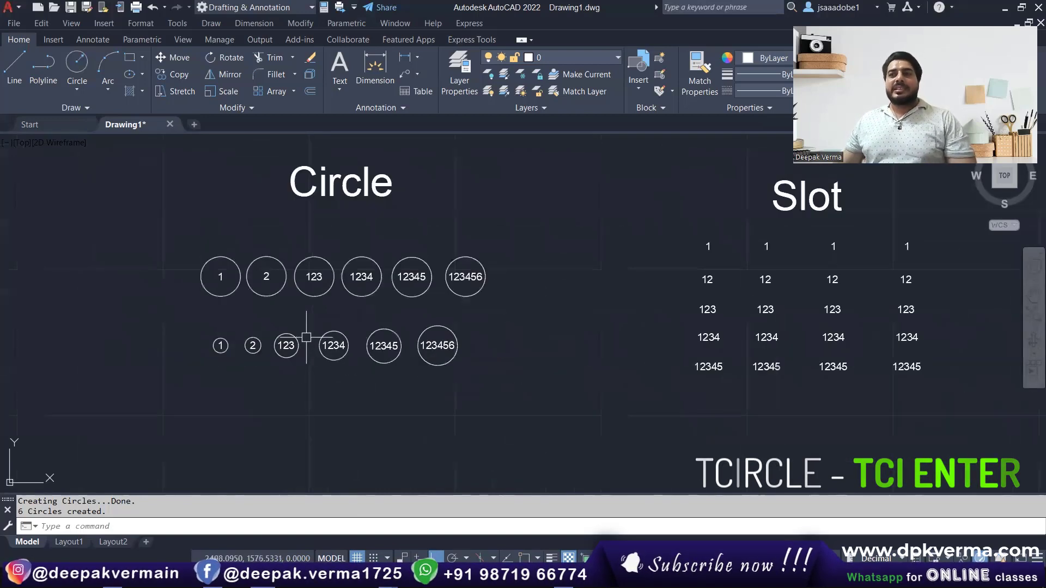
{"action": "scroll", "coordinate": [234, 349], "scroll_direction": "up", "scroll_amount": 2}
{"action": "scroll", "coordinate": [256, 316], "scroll_direction": "down", "scroll_amount": 2}
{"action": "middle_click_drag", "start_coordinate": [269, 284], "coordinate": [253, 325]}
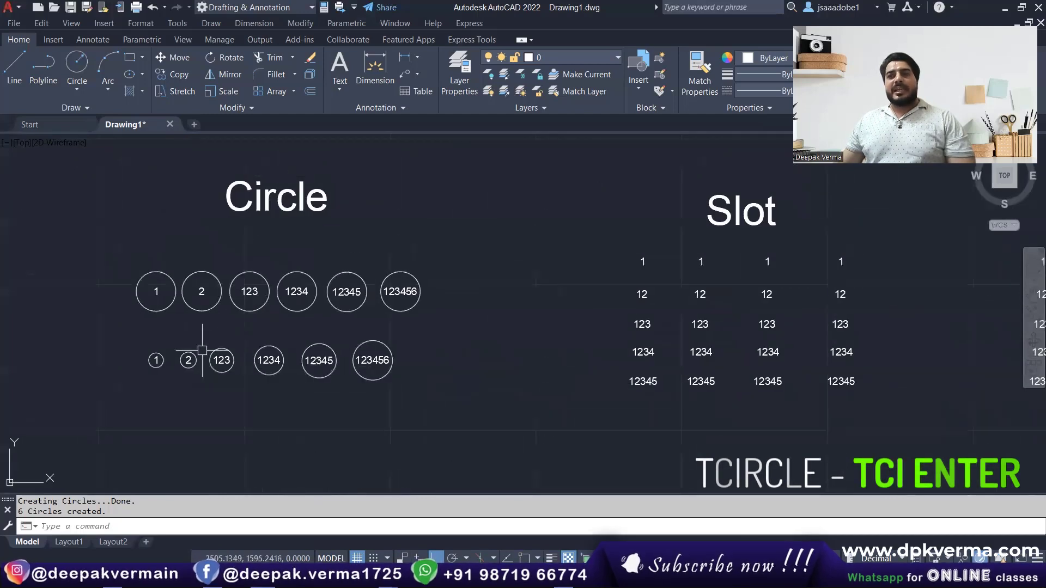
{"action": "mouse_move", "coordinate": [286, 345]}
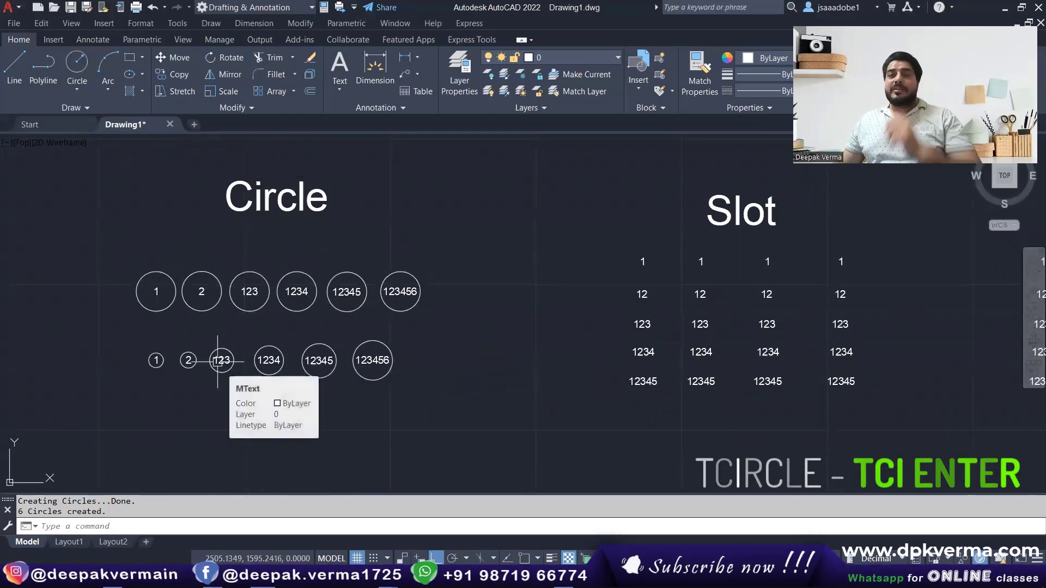
{"action": "mouse_move", "coordinate": [703, 316]}
{"action": "middle_mouse_down"}
{"action": "mouse_move", "coordinate": [372, 306]}
{"action": "mouse_move", "coordinate": [374, 321]}
{"action": "middle_mouse_up"}
{"action": "scroll", "coordinate": [366, 301], "scroll_direction": "up", "scroll_amount": 2}
Enclose first-column numbers 1 through 12345 in constant-width slots at offset 0.35.
{"action": "key", "text": "Escape"}
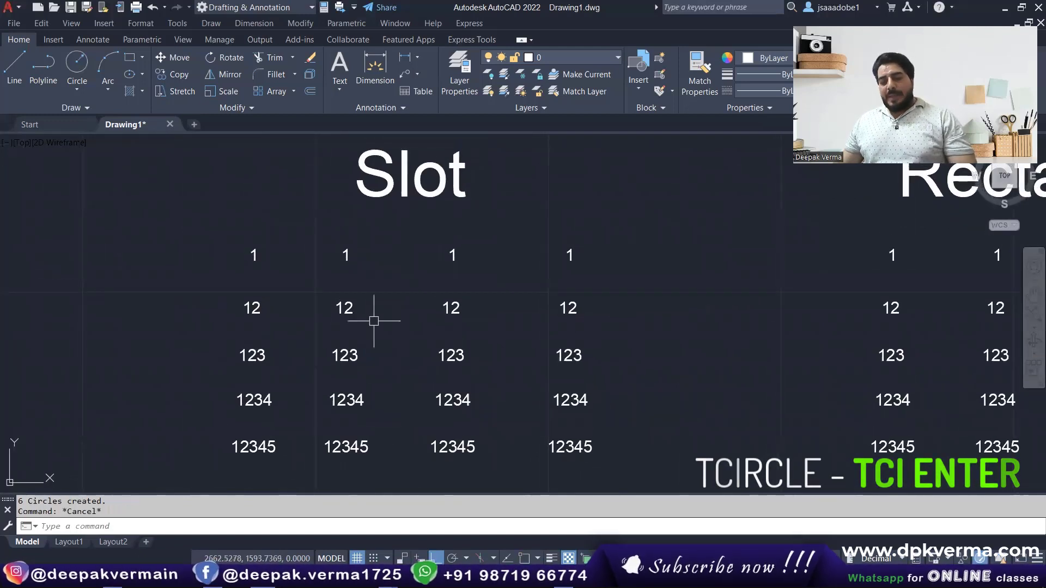
{"action": "type", "text": "tci"}
{"action": "key", "text": "Return"}
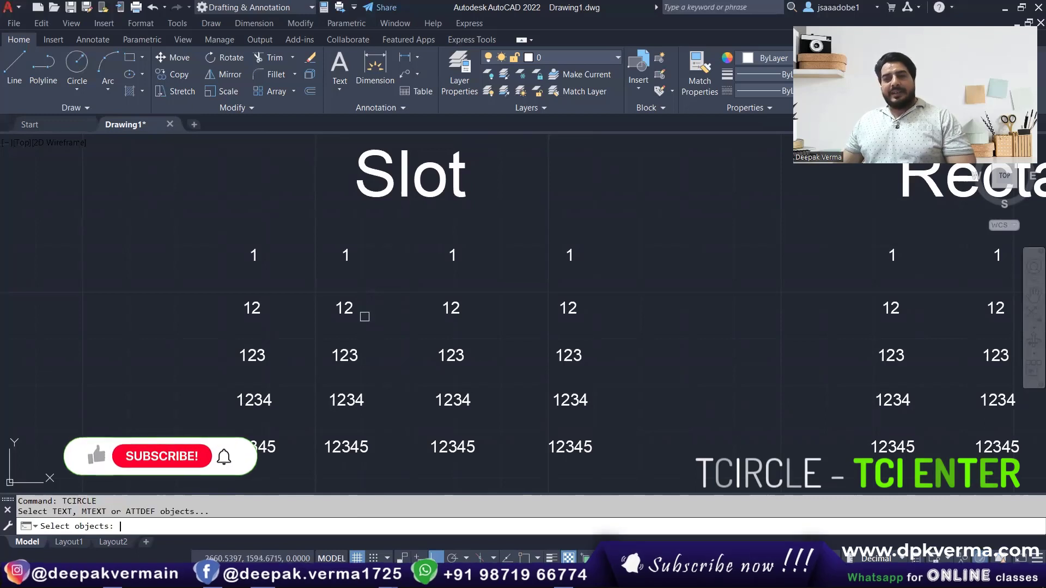
{"action": "left_click", "coordinate": [194, 213]}
{"action": "left_click", "coordinate": [299, 464]}
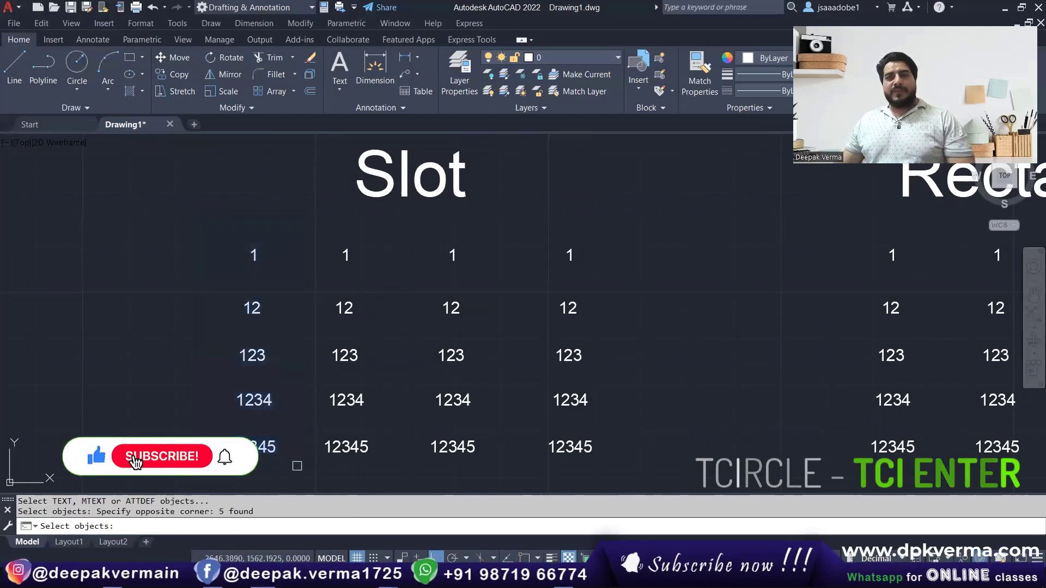
{"action": "key", "text": "Return"}
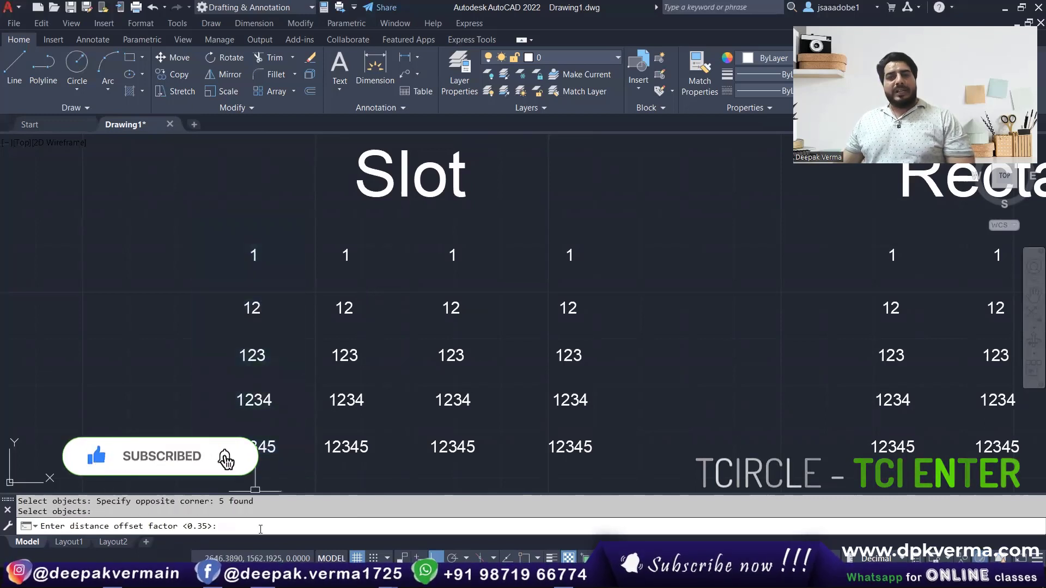
{"action": "key", "text": "Return"}
{"action": "type", "text": "s"}
{"action": "key", "text": "Return"}
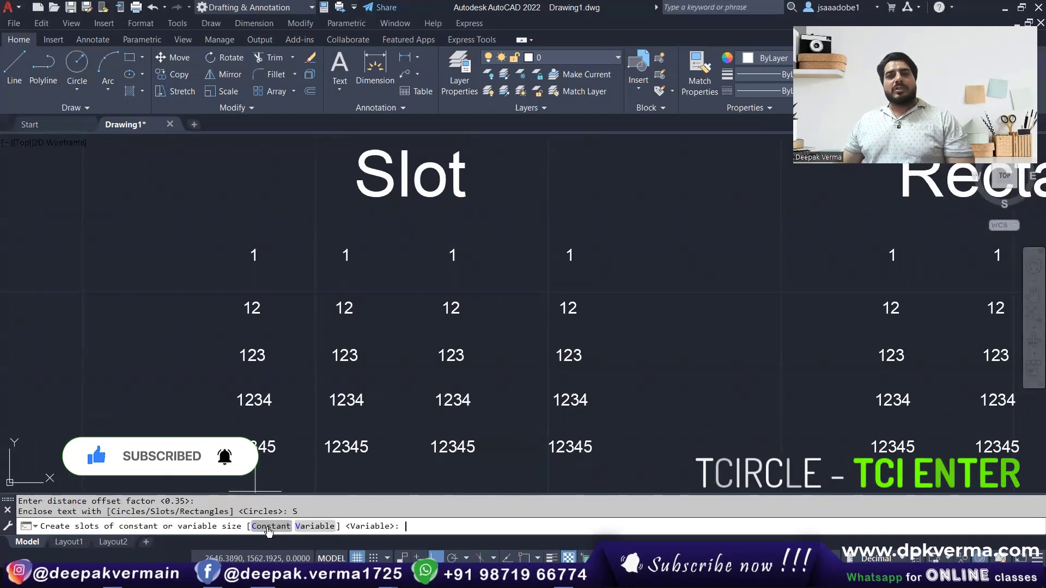
{"action": "left_click", "coordinate": [268, 531]}
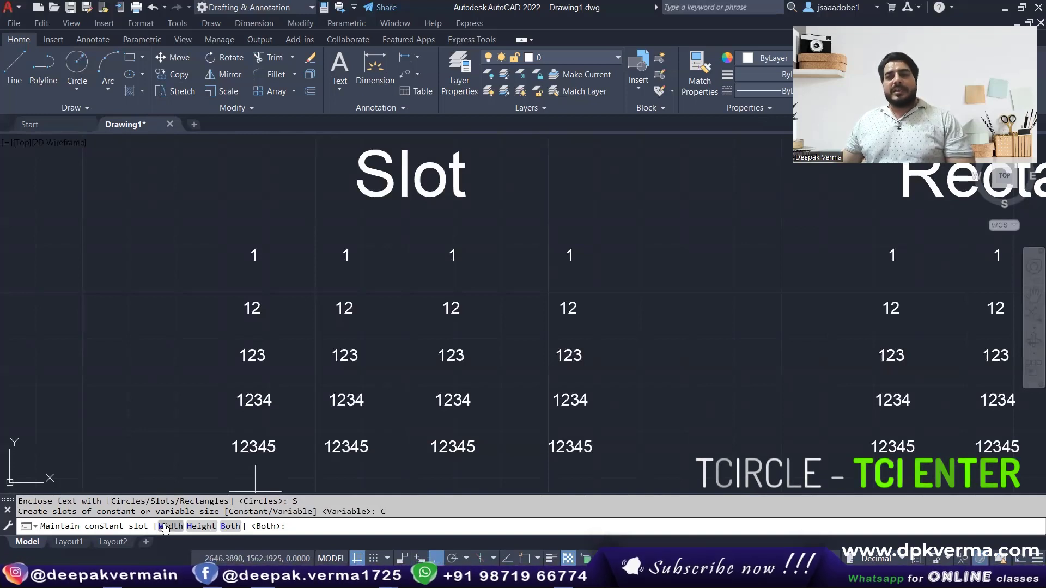
{"action": "left_click", "coordinate": [164, 527]}
Pan and zoom to view the new slots down to the fifth row.
{"action": "middle_click_drag", "start_coordinate": [236, 354], "coordinate": [249, 345]}
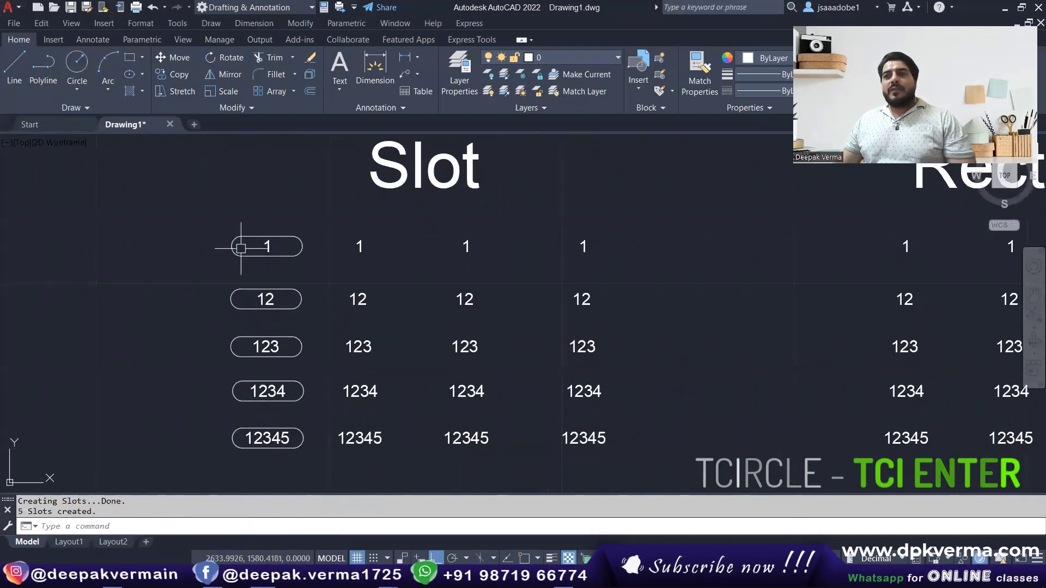
{"action": "scroll", "coordinate": [241, 248], "scroll_direction": "up", "scroll_amount": 2}
{"action": "middle_click_drag", "start_coordinate": [306, 278], "coordinate": [312, 243]}
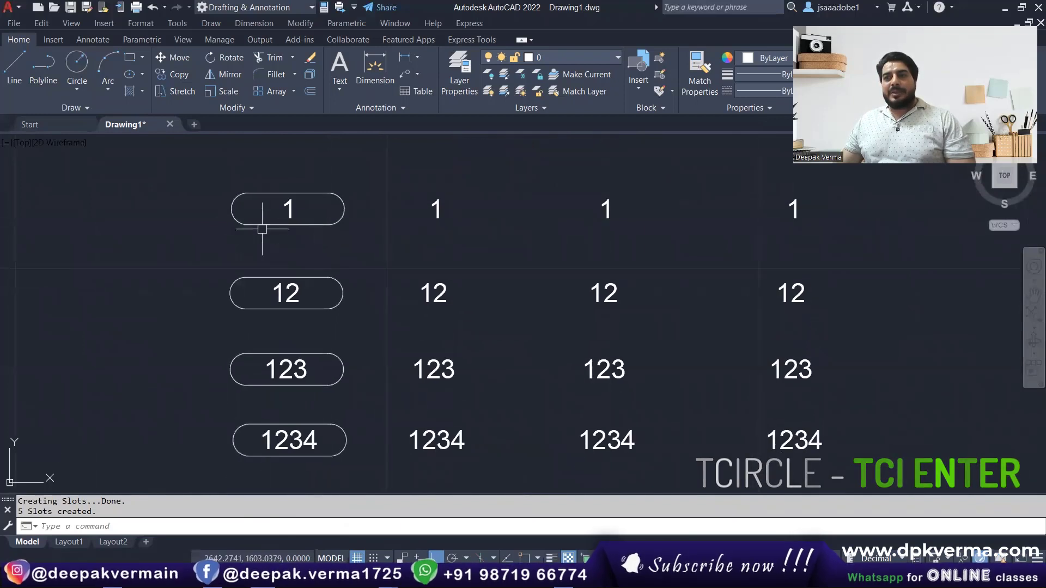
{"action": "mouse_move", "coordinate": [304, 295]}
{"action": "middle_mouse_down"}
{"action": "mouse_move", "coordinate": [333, 281]}
{"action": "mouse_move", "coordinate": [323, 286]}
{"action": "middle_mouse_up"}
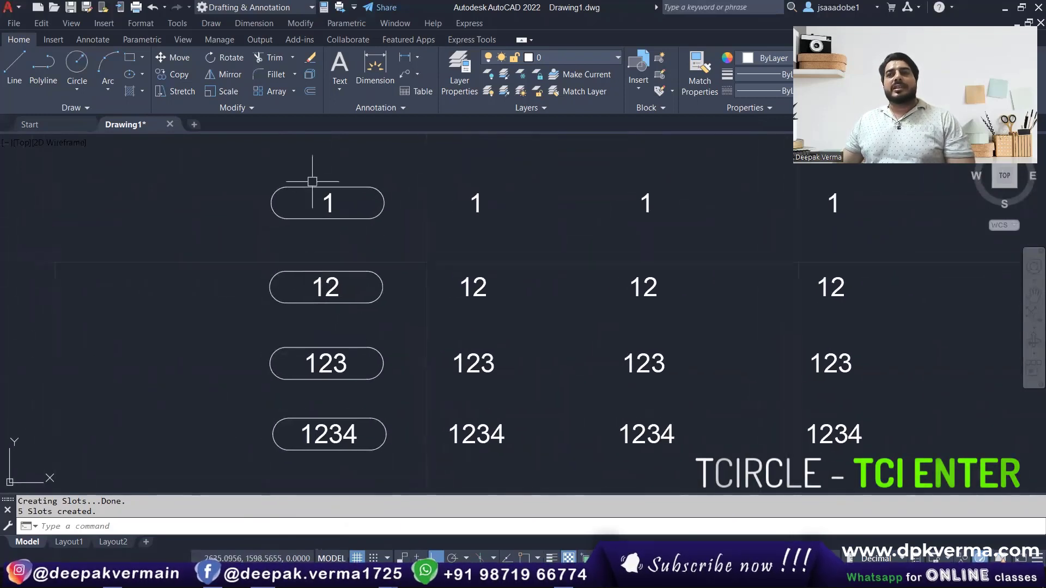
{"action": "type", "text": "dli"}
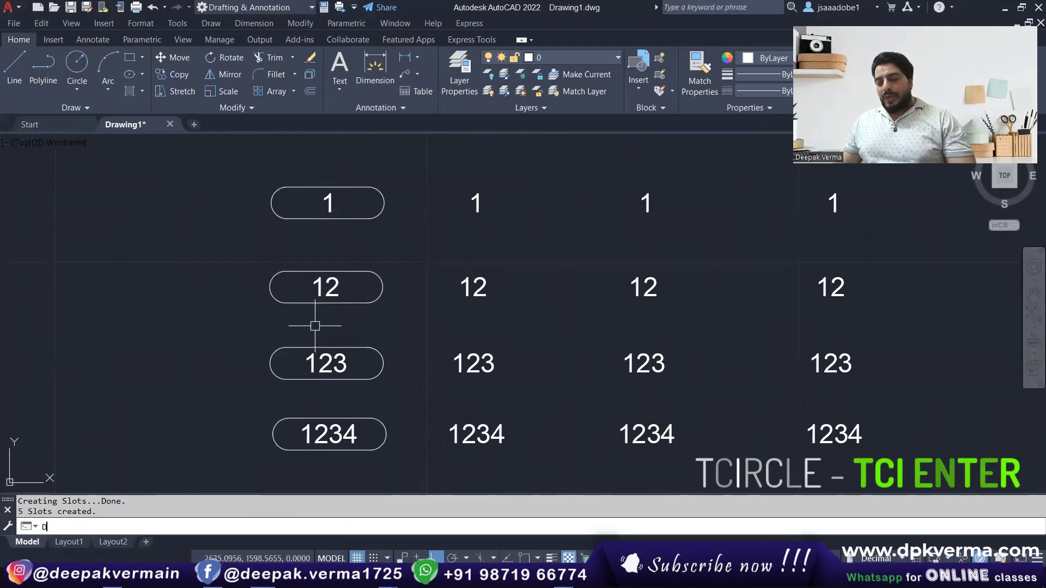
{"action": "key", "text": "Return"}
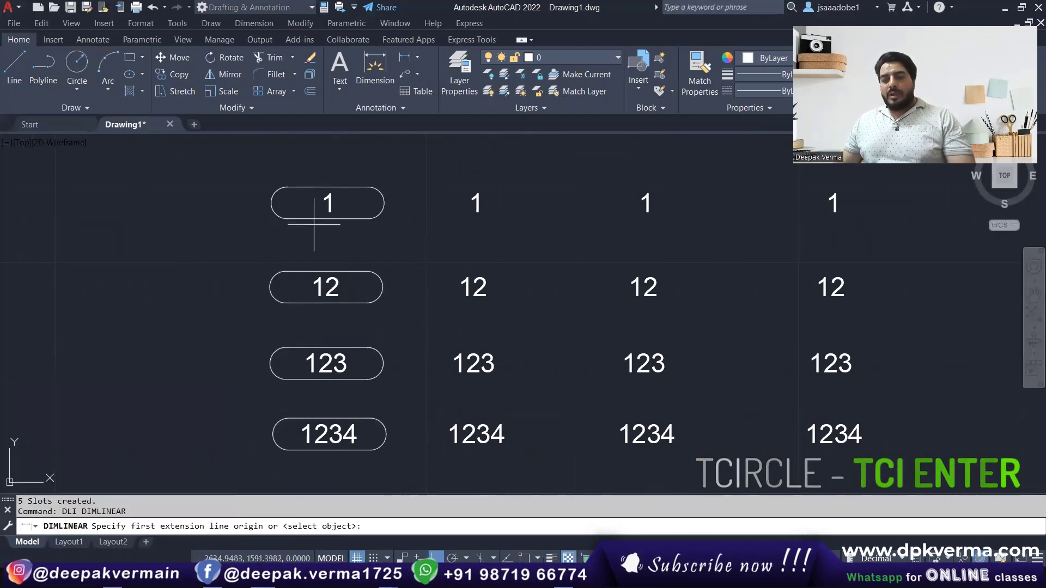
{"action": "key", "text": "F3"}
{"action": "left_click", "coordinate": [311, 187]}
{"action": "left_click", "coordinate": [310, 218]}
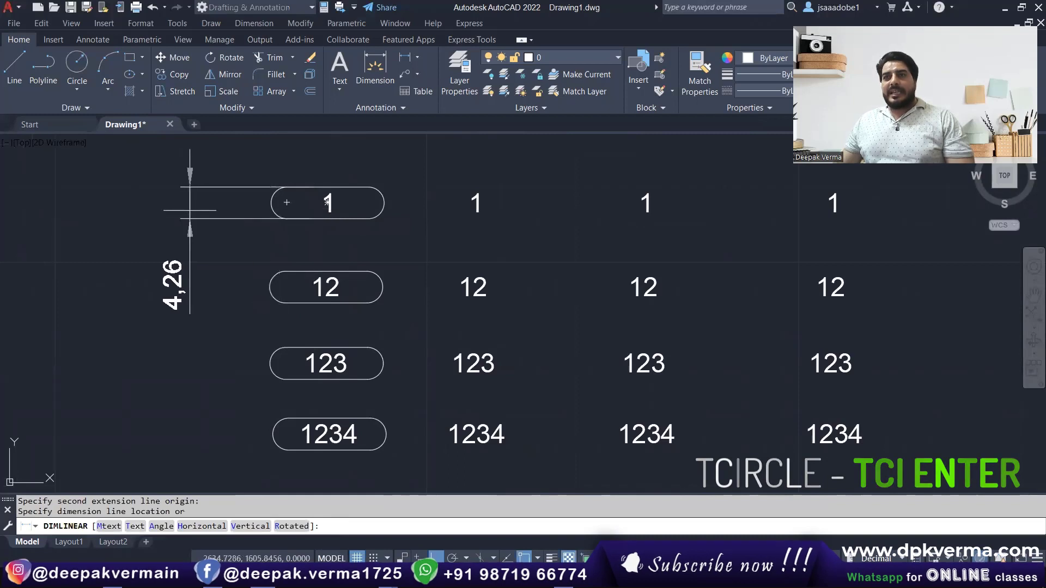
{"action": "left_click", "coordinate": [191, 305]}
{"action": "middle_click_drag", "start_coordinate": [217, 370], "coordinate": [226, 313]}
{"action": "key", "text": "Return"}
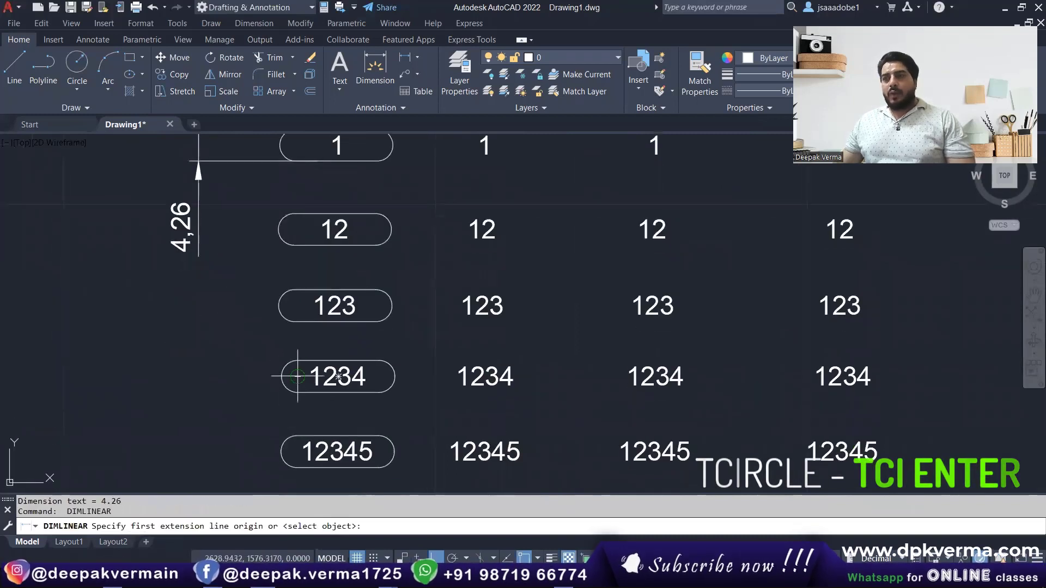
{"action": "left_click", "coordinate": [318, 392]}
{"action": "left_click", "coordinate": [320, 361]}
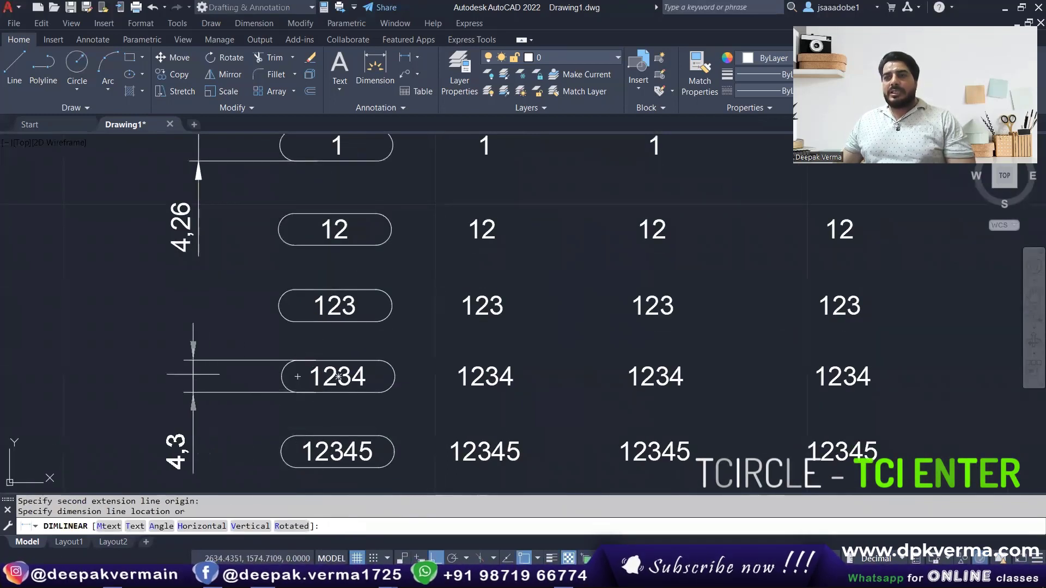
{"action": "left_click", "coordinate": [178, 370]}
{"action": "middle_click_drag", "start_coordinate": [234, 398], "coordinate": [224, 335]}
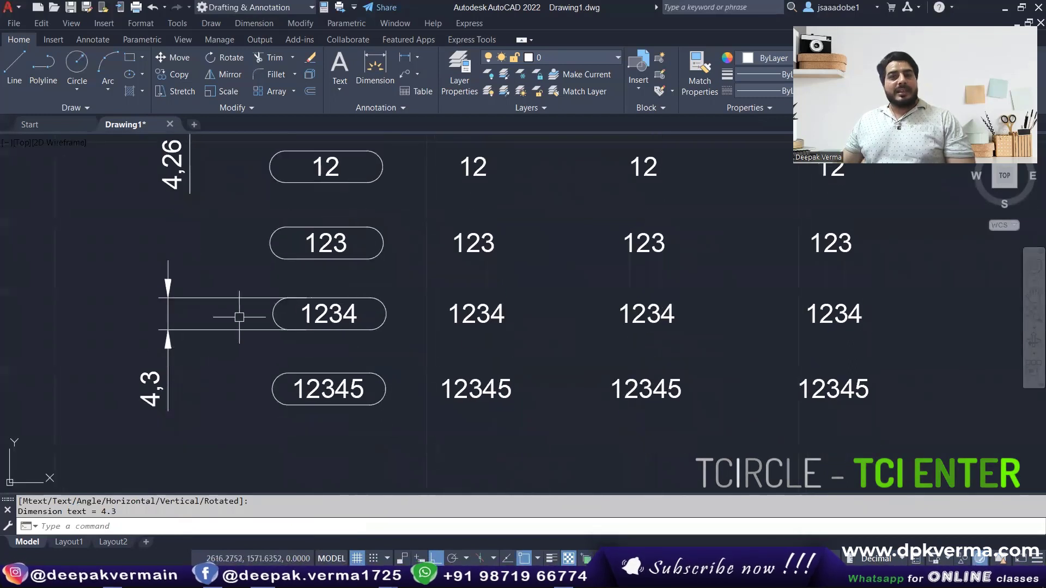
{"action": "scroll", "coordinate": [225, 417], "scroll_direction": "down", "scroll_amount": 2}
{"action": "left_click", "coordinate": [250, 162]}
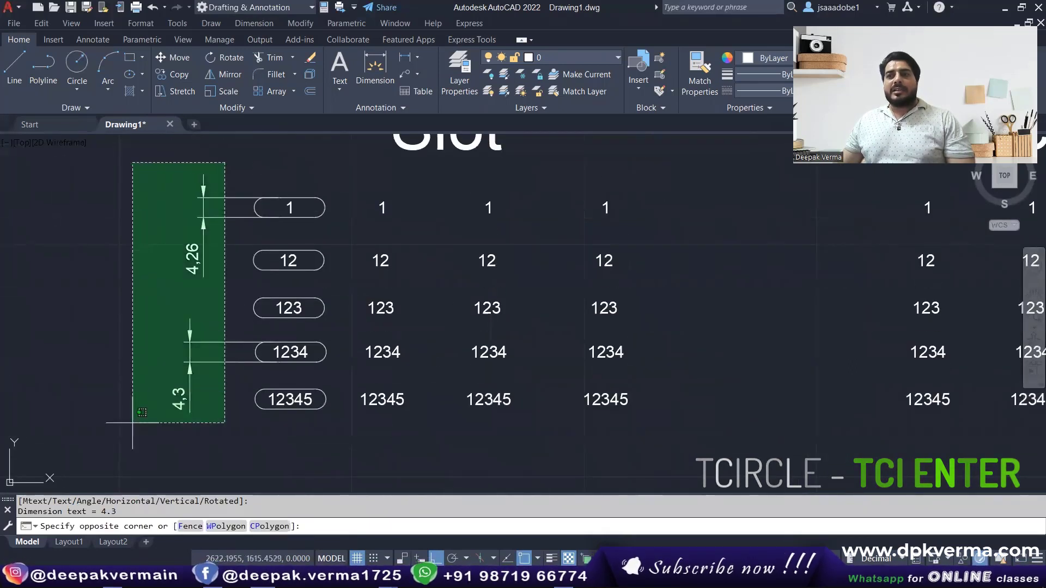
{"action": "left_click", "coordinate": [132, 428]}
{"action": "type", "text": "e"}
{"action": "key", "text": "Return"}
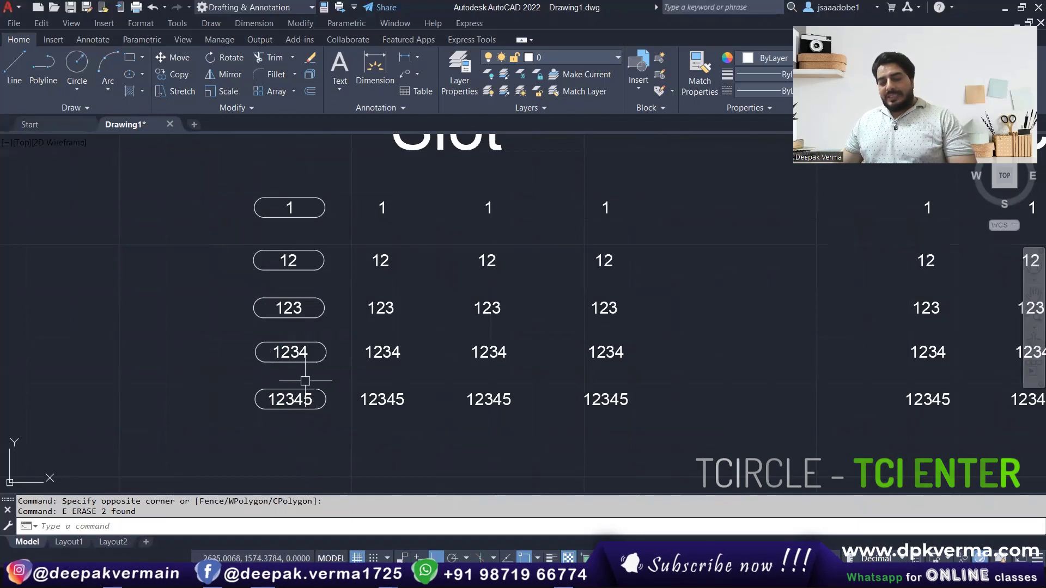
Enclose the second Slot column's five numbers in constant-height slots with offset factor 0.35.
{"action": "type", "text": "tci"}
{"action": "key", "text": "Return"}
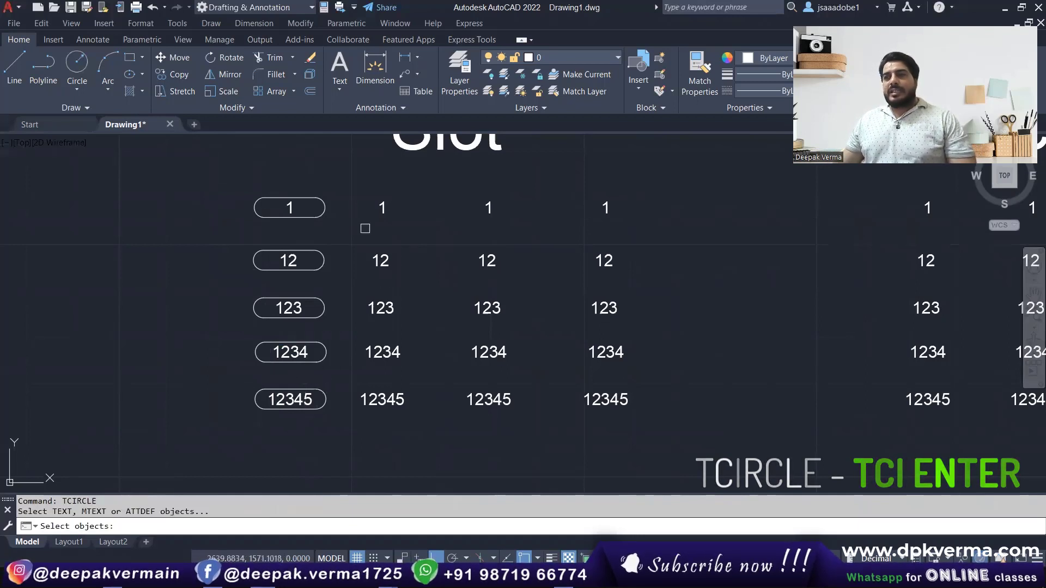
{"action": "left_click", "coordinate": [350, 171]}
{"action": "left_click", "coordinate": [420, 402]}
{"action": "key", "text": "Return"}
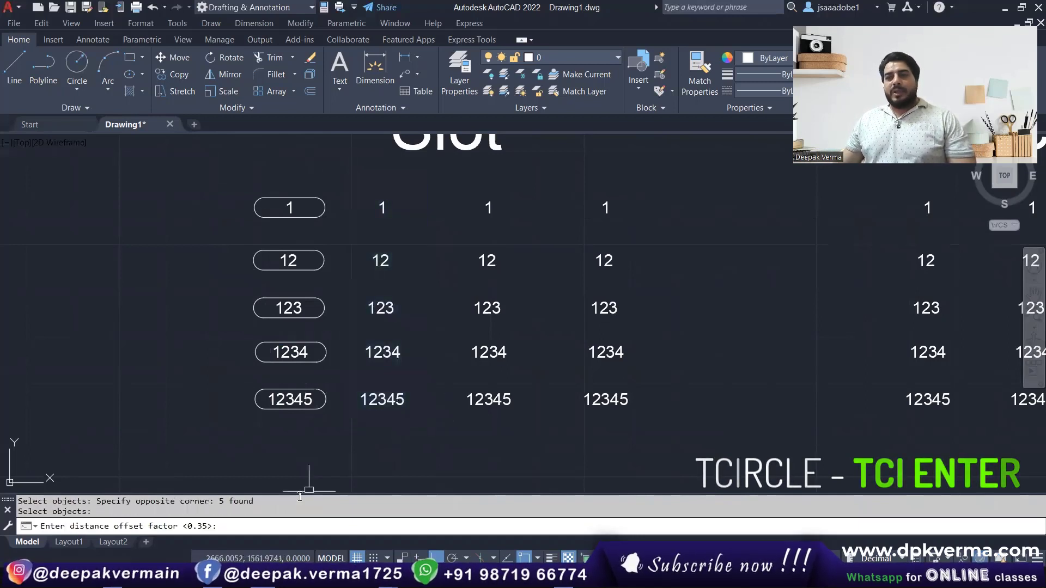
{"action": "key", "text": "Return"}
{"action": "left_click", "coordinate": [185, 526]}
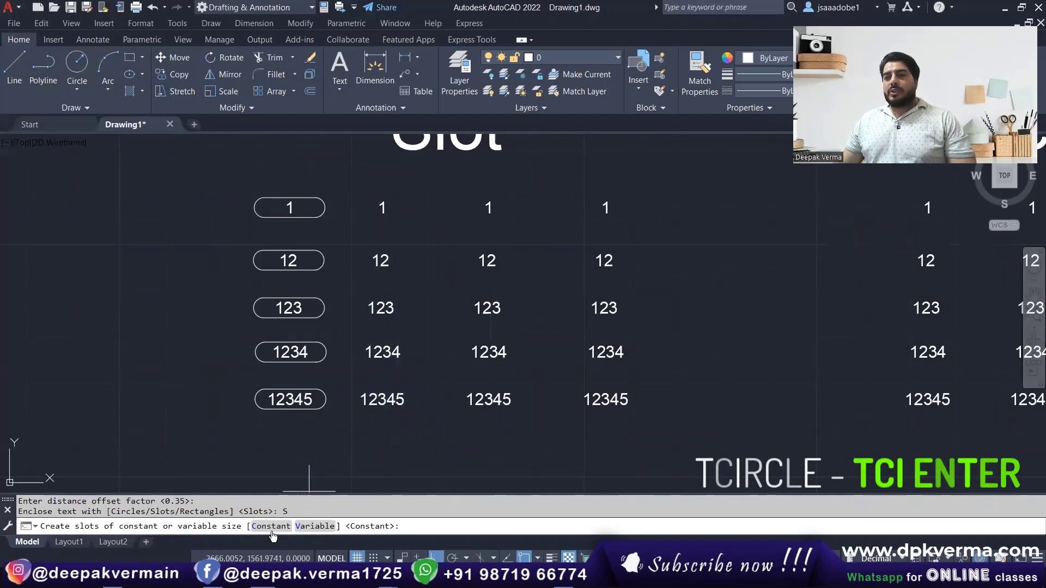
{"action": "left_click", "coordinate": [271, 530]}
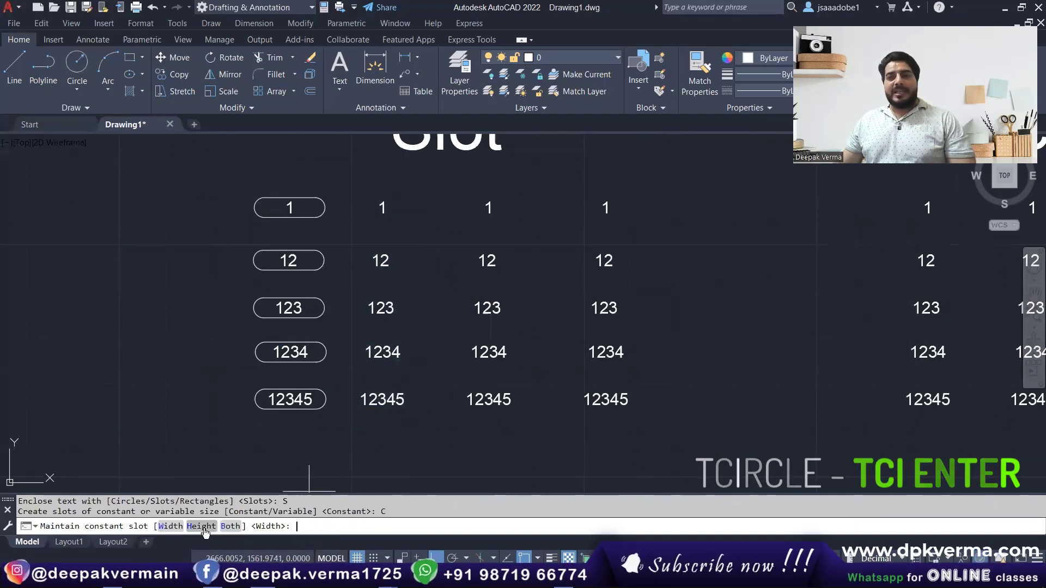
{"action": "left_click", "coordinate": [204, 527]}
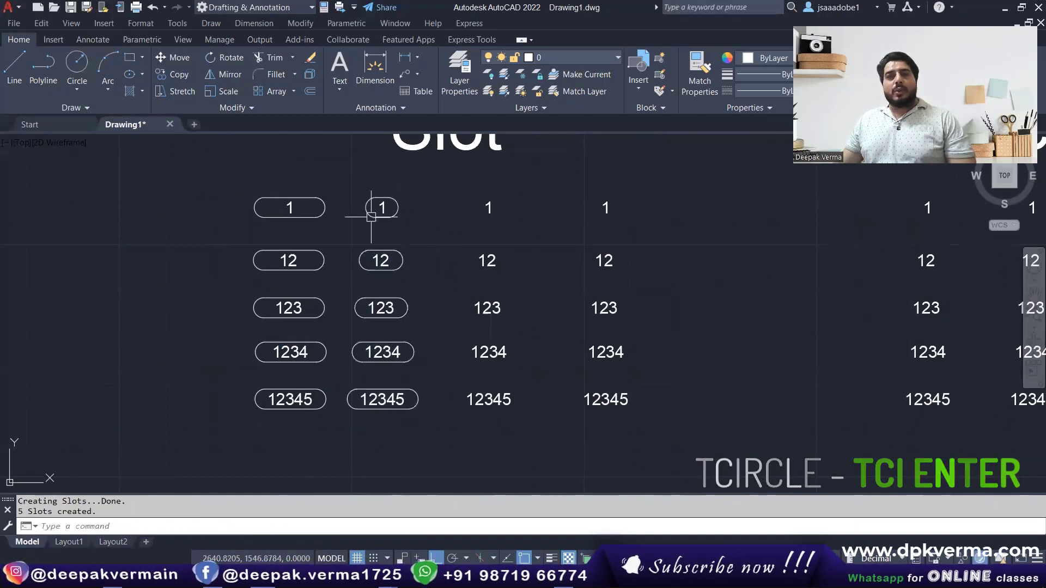
{"action": "scroll", "coordinate": [391, 289], "scroll_direction": "up", "scroll_amount": 2}
{"action": "mouse_move", "coordinate": [392, 289]}
{"action": "middle_mouse_down"}
{"action": "mouse_move", "coordinate": [385, 298]}
{"action": "mouse_move", "coordinate": [367, 235]}
{"action": "middle_mouse_up"}
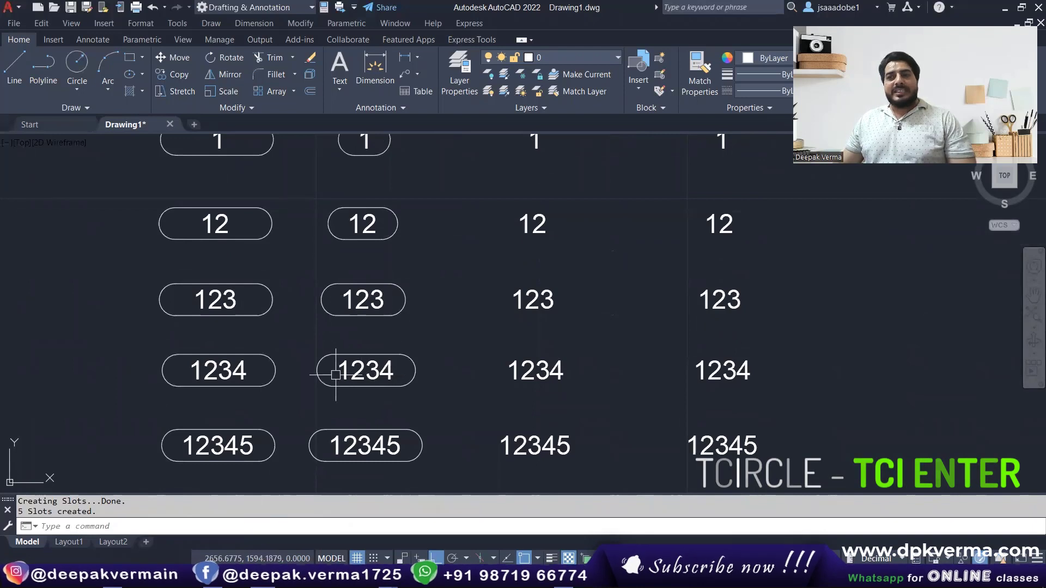
Enclose the third Slot column's numbers in slots of constant width and height with offset 0.35.
{"action": "mouse_move", "coordinate": [365, 371]}
{"action": "scroll", "coordinate": [373, 377], "scroll_direction": "down", "scroll_amount": 2}
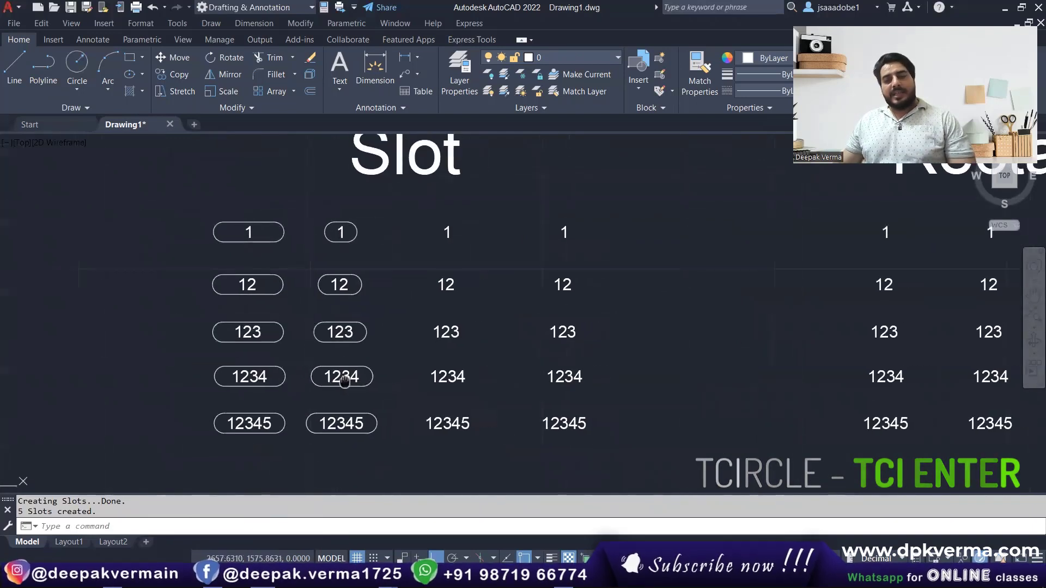
{"action": "type", "text": "tci"}
{"action": "key", "text": "Return"}
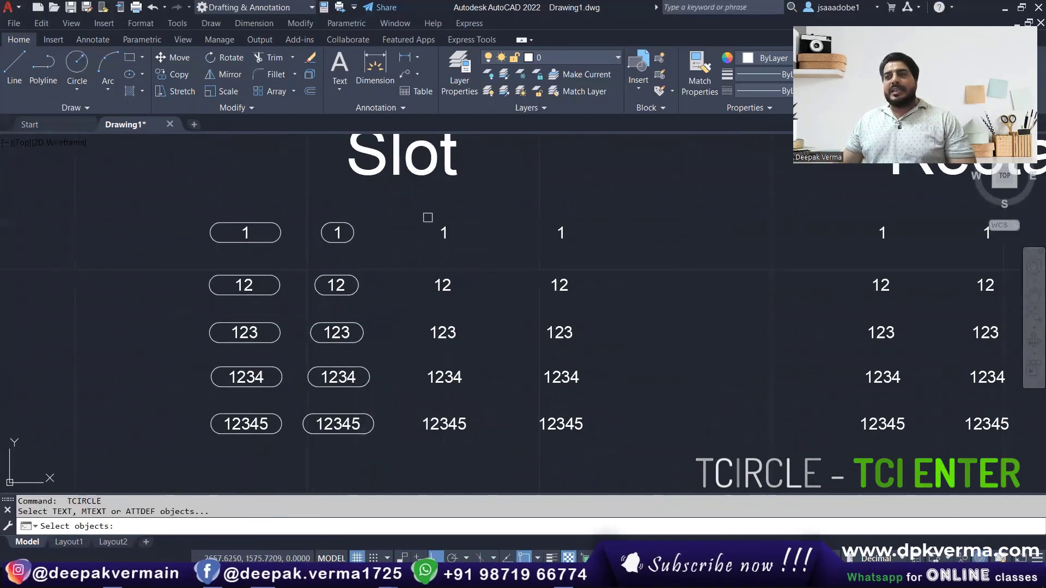
{"action": "left_click", "coordinate": [405, 206]}
{"action": "left_click", "coordinate": [467, 439]}
{"action": "key", "text": "Return"}
{"action": "key", "text": "Return"}
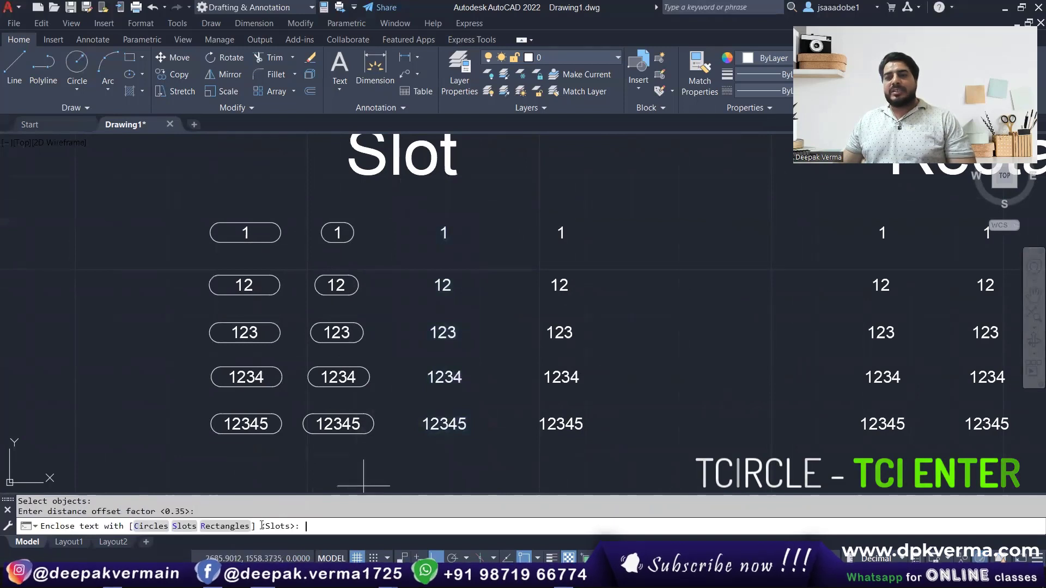
{"action": "left_click", "coordinate": [184, 526]}
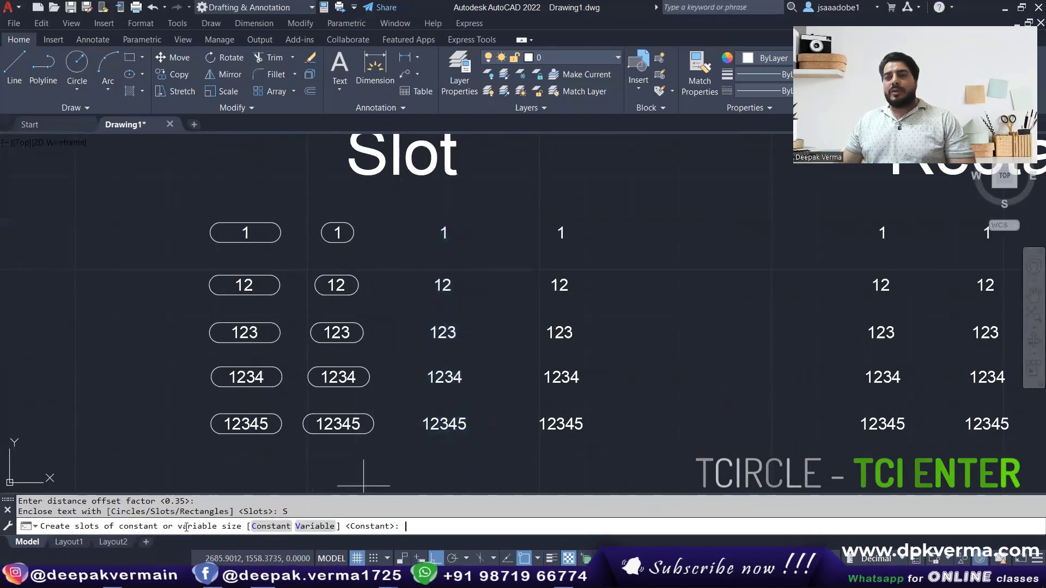
{"action": "left_click", "coordinate": [271, 526]}
{"action": "left_click", "coordinate": [230, 526]}
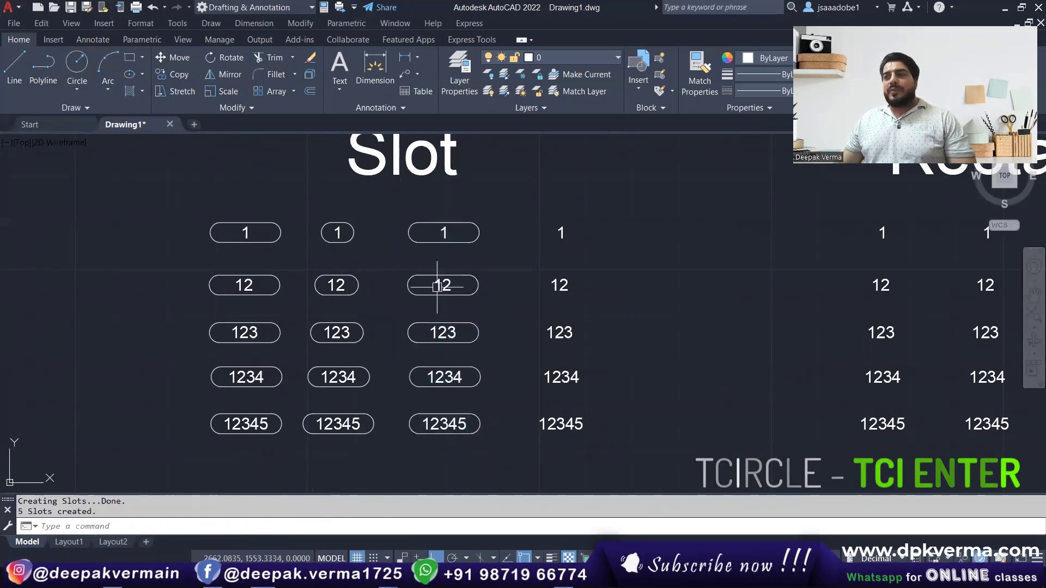
Select several of the new third-column slots to check them, then clear the selection.
{"action": "middle_click_drag", "start_coordinate": [437, 287], "coordinate": [410, 281]}
{"action": "left_click", "coordinate": [393, 219]}
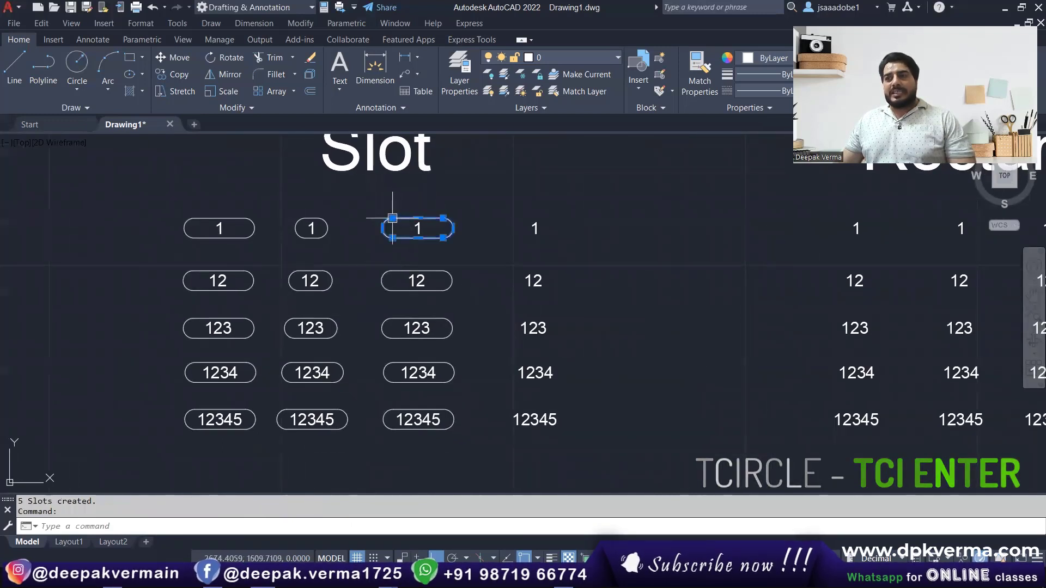
{"action": "left_click", "coordinate": [396, 271]}
{"action": "left_click", "coordinate": [391, 313]}
{"action": "left_click", "coordinate": [399, 295]}
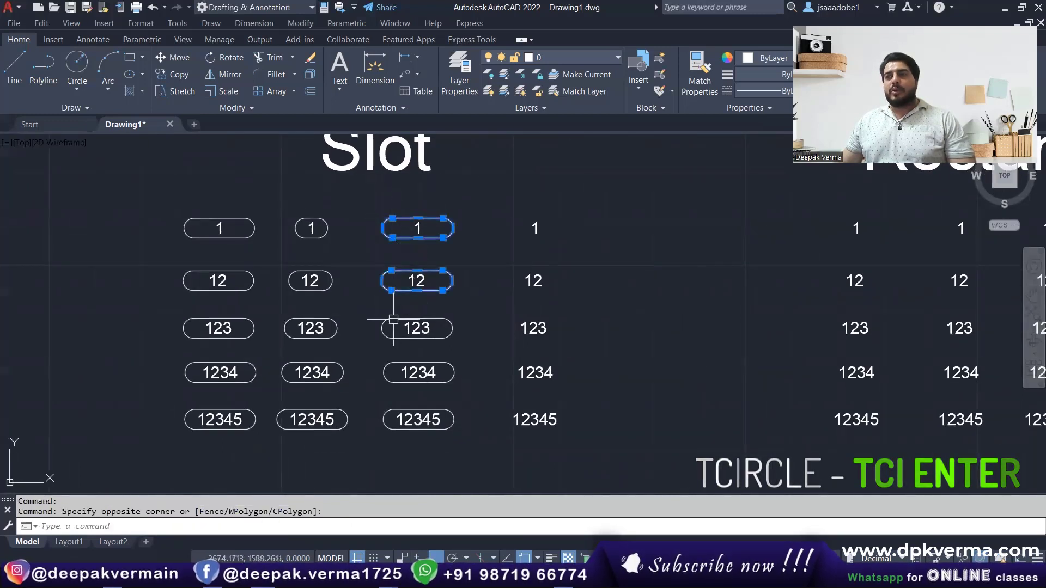
{"action": "key", "text": "Escape"}
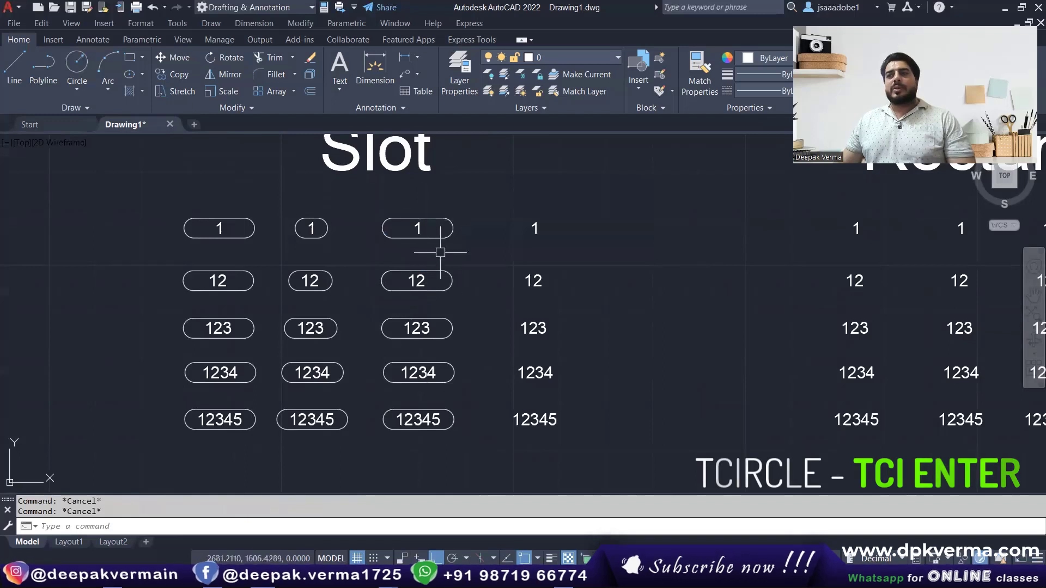
{"action": "middle_click_drag", "start_coordinate": [438, 245], "coordinate": [414, 244]}
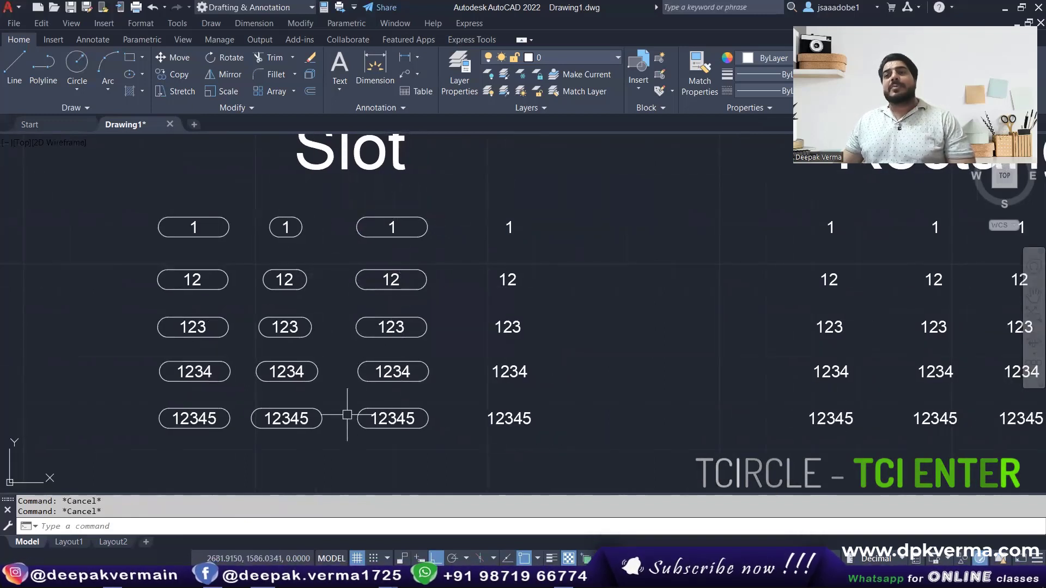
Enclose the fourth Slot column's five numbers in variable slots, each fitted to its number.
{"action": "middle_click_drag", "start_coordinate": [344, 415], "coordinate": [323, 414]}
{"action": "type", "text": "T"}
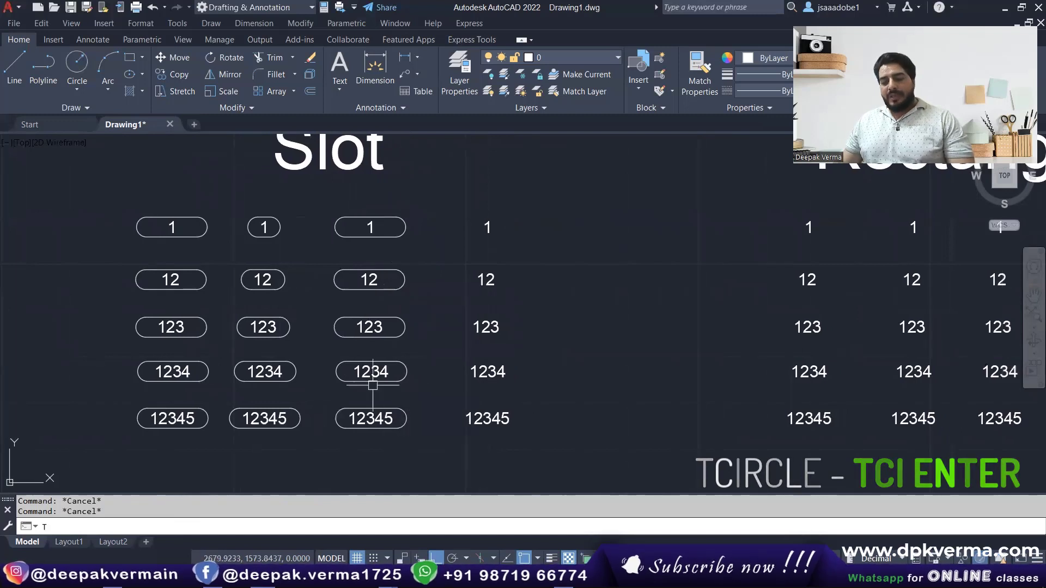
{"action": "type", "text": "CI"}
{"action": "key", "text": "Return"}
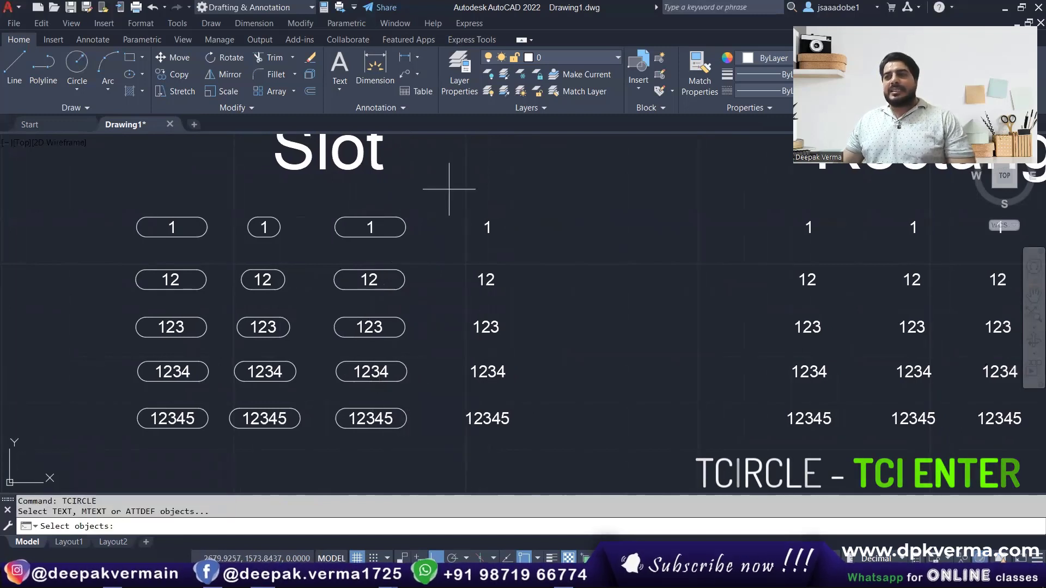
{"action": "left_click_drag", "start_coordinate": [449, 189], "coordinate": [562, 457]}
{"action": "key", "text": "Return"}
{"action": "key", "text": "Return"}
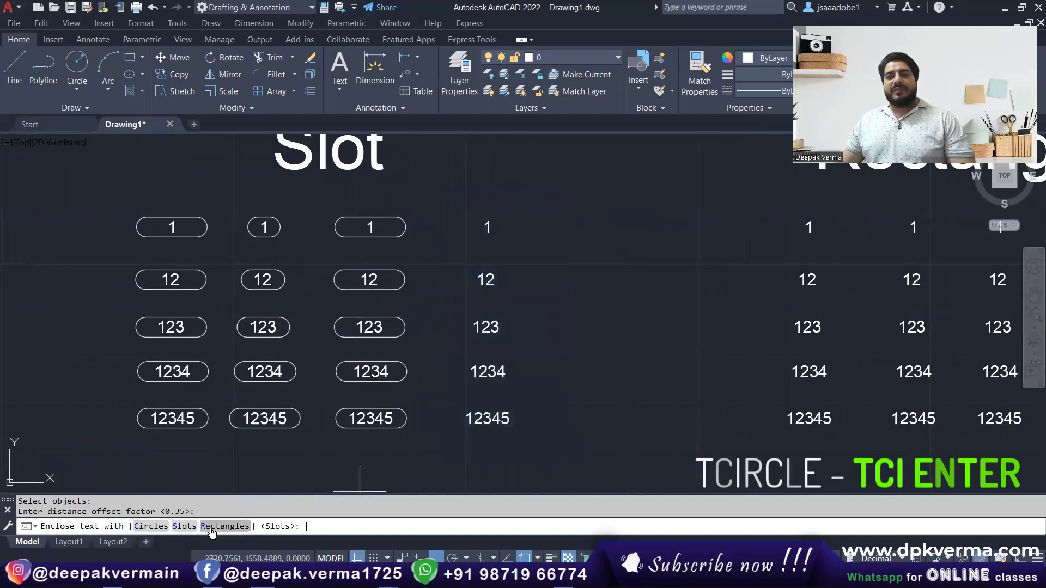
{"action": "left_click", "coordinate": [220, 526]}
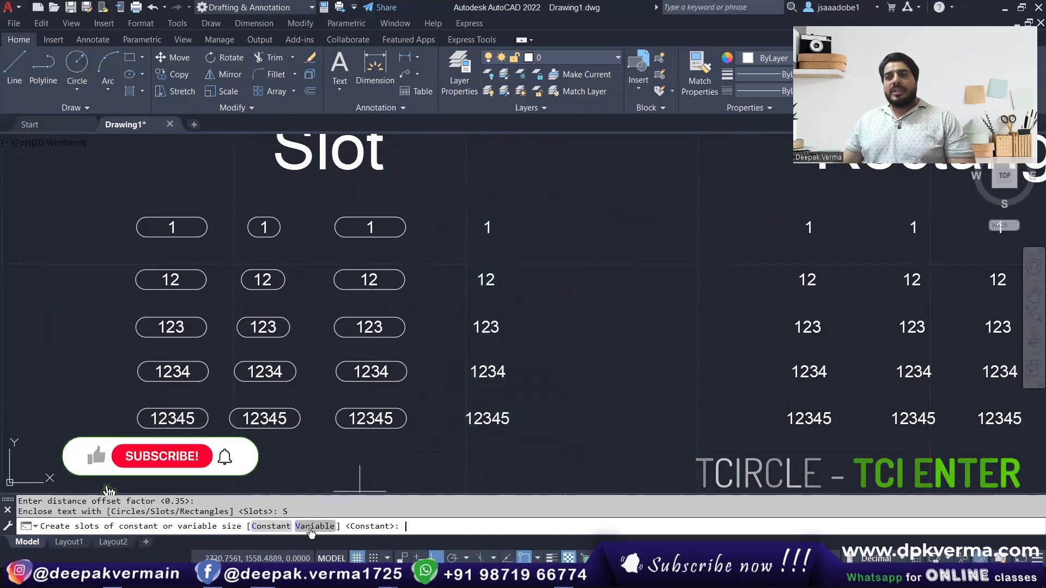
{"action": "left_click", "coordinate": [312, 526]}
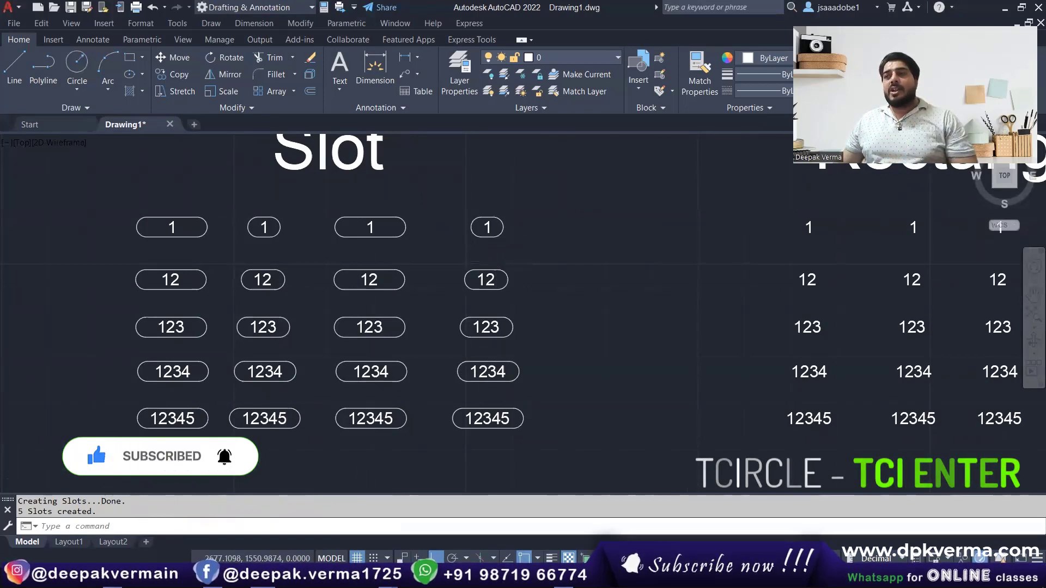
{"action": "scroll", "coordinate": [494, 241], "scroll_direction": "up", "scroll_amount": 2}
{"action": "scroll", "coordinate": [469, 356], "scroll_direction": "down", "scroll_amount": 2}
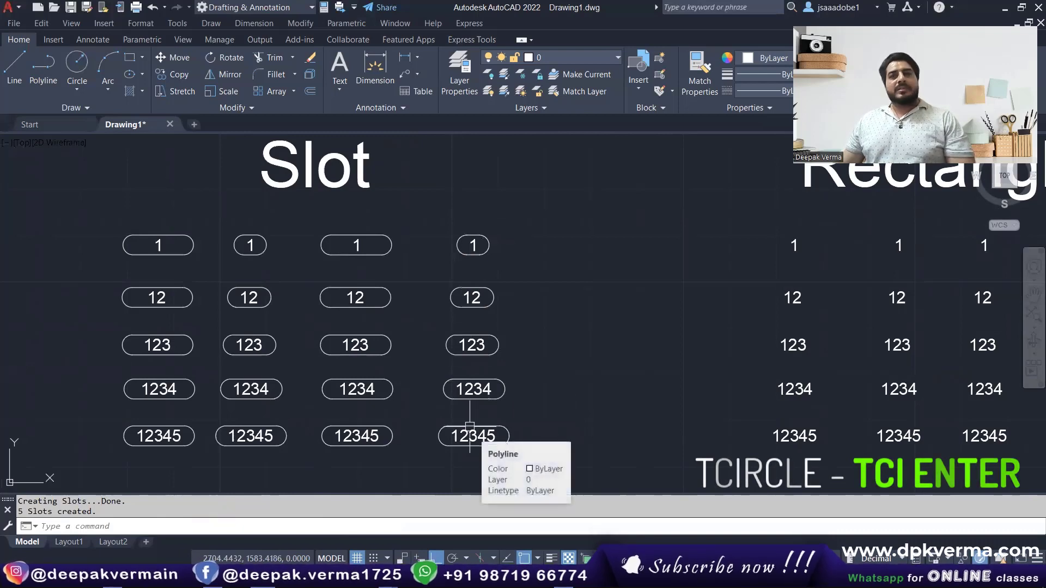
{"action": "middle_click_drag", "start_coordinate": [467, 392], "coordinate": [348, 379]}
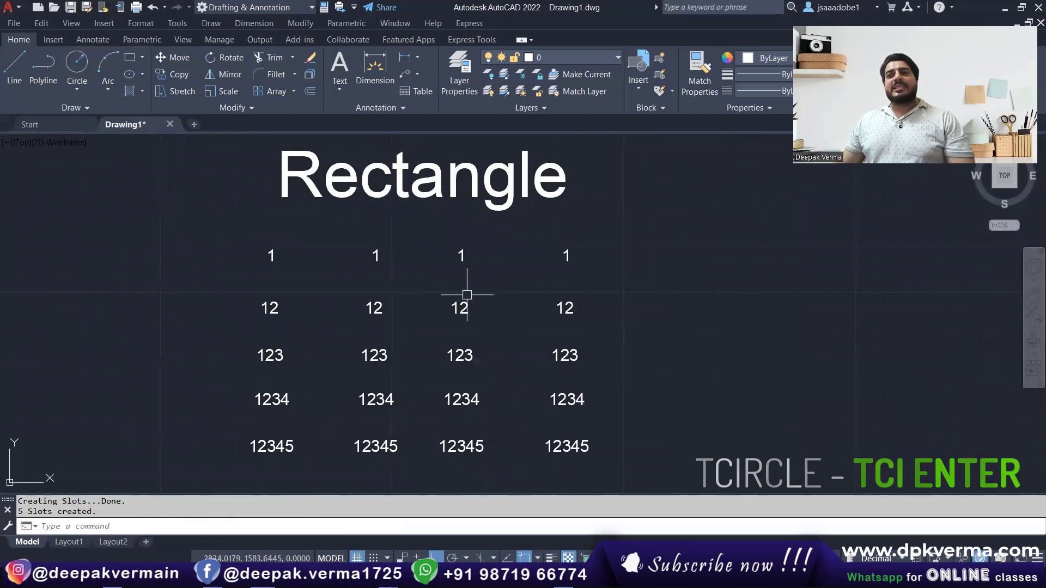
Enclose the first Rectangle column's numbers, 1 through 12345, in rectangles of constant width and height.
{"action": "type", "text": "tci"}
{"action": "key", "text": "Return"}
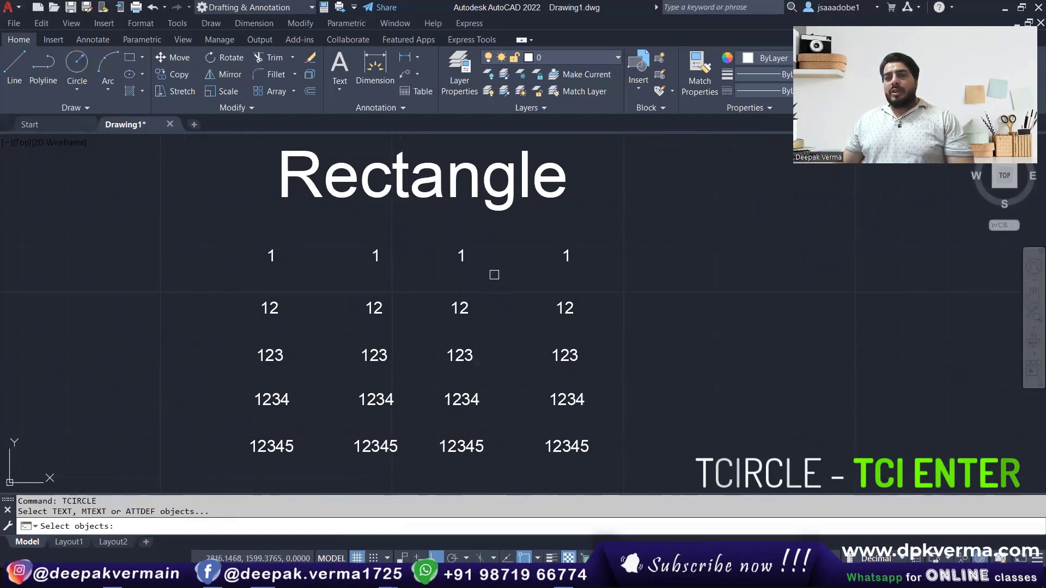
{"action": "key", "text": "Return"}
{"action": "key", "text": "Return"}
{"action": "left_click", "coordinate": [217, 222]}
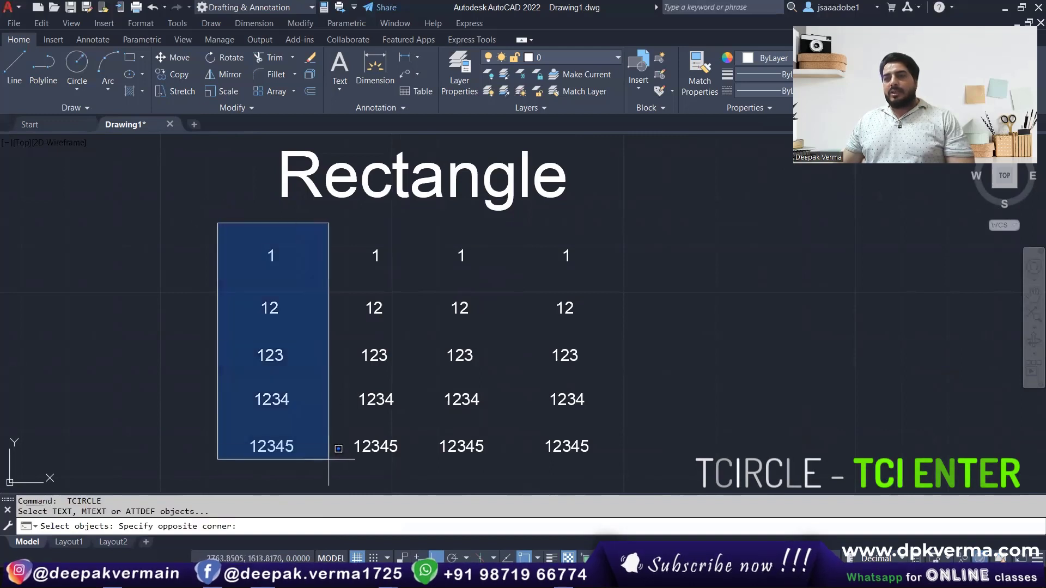
{"action": "left_click", "coordinate": [326, 464]}
{"action": "key", "text": "Return"}
{"action": "key", "text": "Return"}
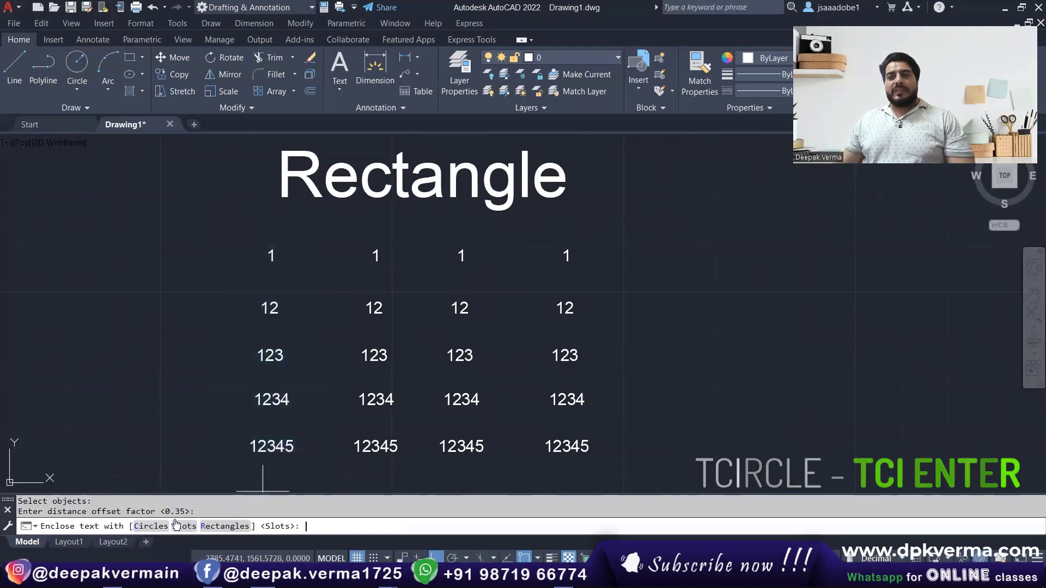
{"action": "left_click", "coordinate": [234, 526]}
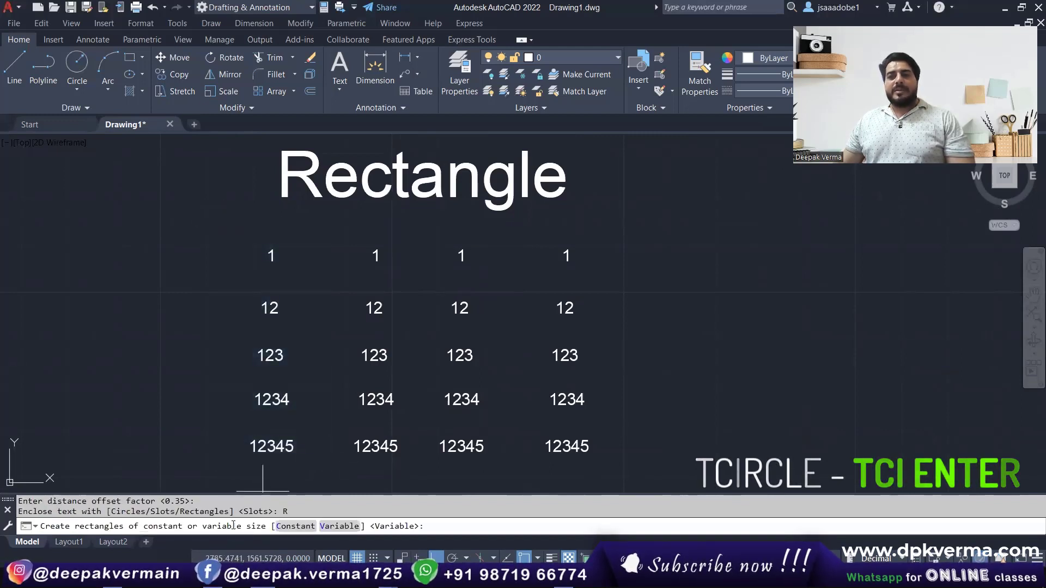
{"action": "left_click", "coordinate": [288, 531]}
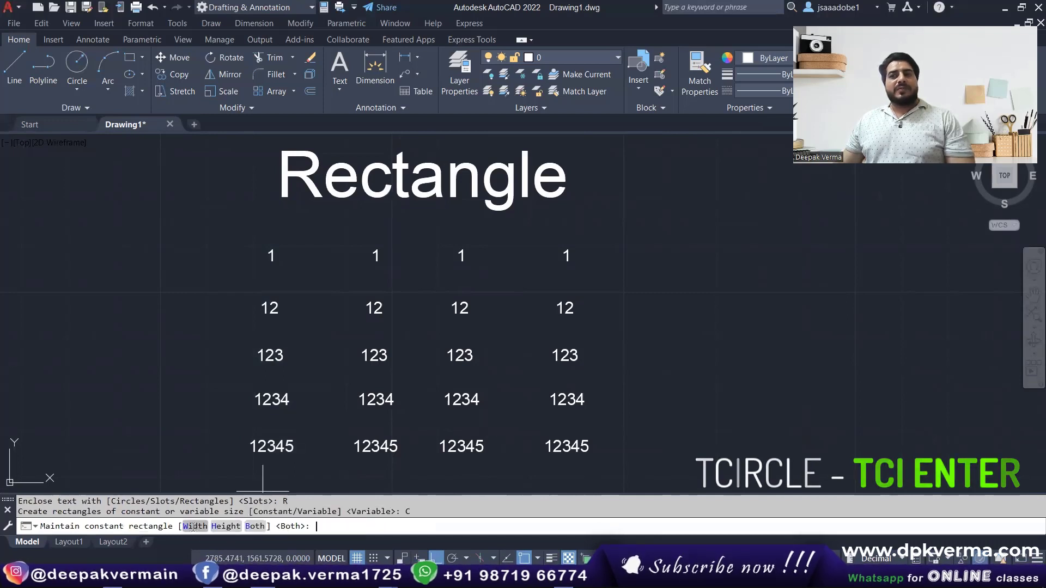
{"action": "key", "text": "Return"}
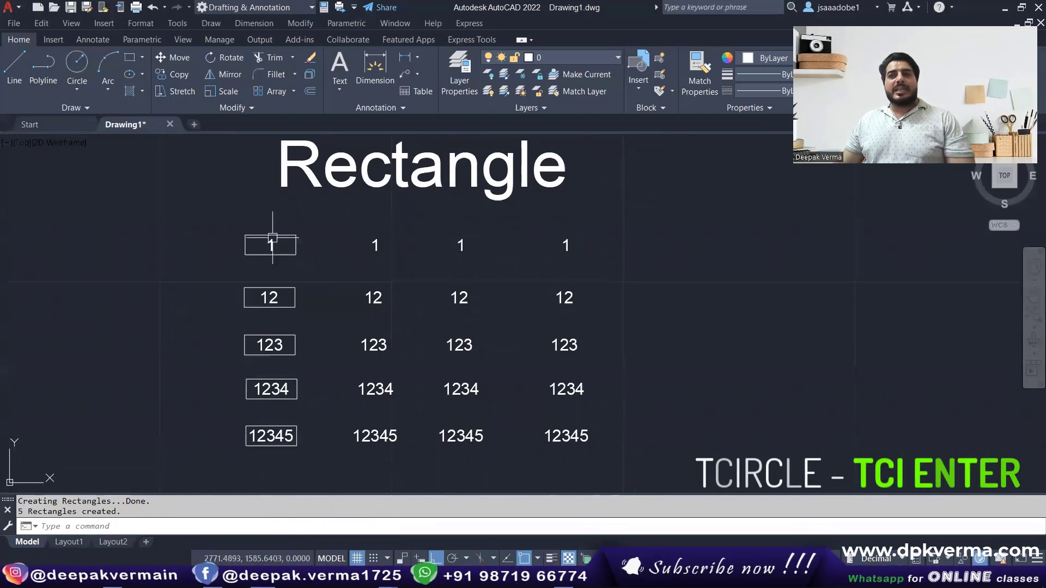
Enclose the second Rectangle column's five numbers in constant-height rectangles with offset 0.35.
{"action": "middle_click_drag", "start_coordinate": [324, 343], "coordinate": [296, 335]}
{"action": "key", "text": "Return"}
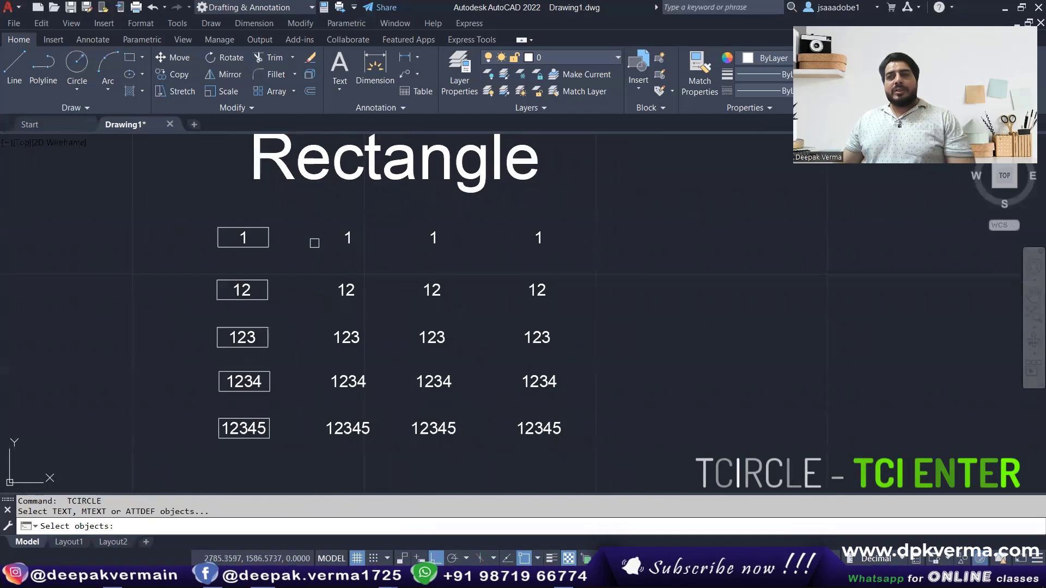
{"action": "left_click", "coordinate": [308, 203]}
{"action": "left_click", "coordinate": [384, 444]}
{"action": "key", "text": "Return"}
{"action": "key", "text": "Return"}
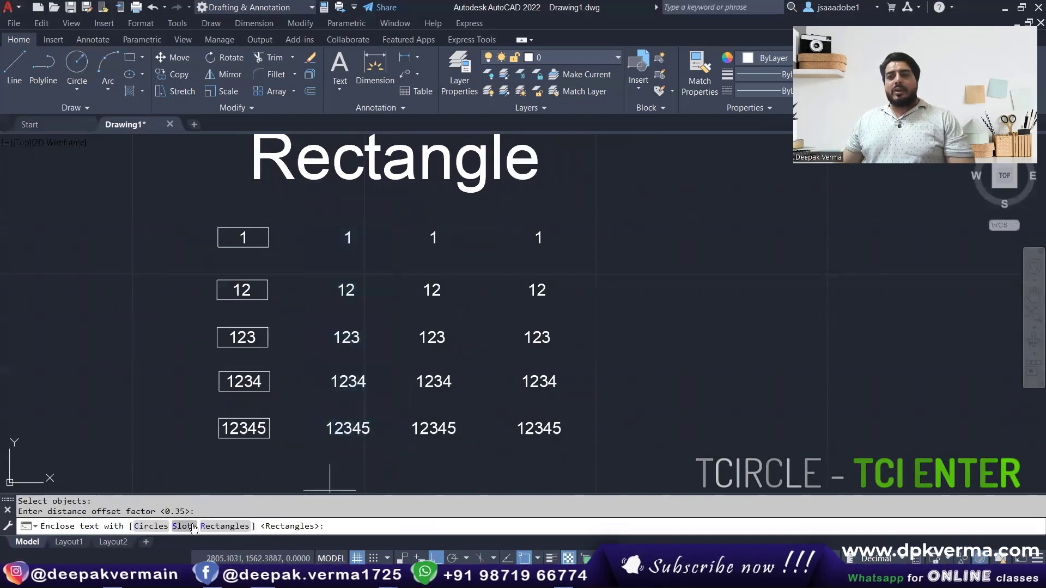
{"action": "type", "text": "R"}
{"action": "key", "text": "Return"}
{"action": "left_click", "coordinate": [281, 527]}
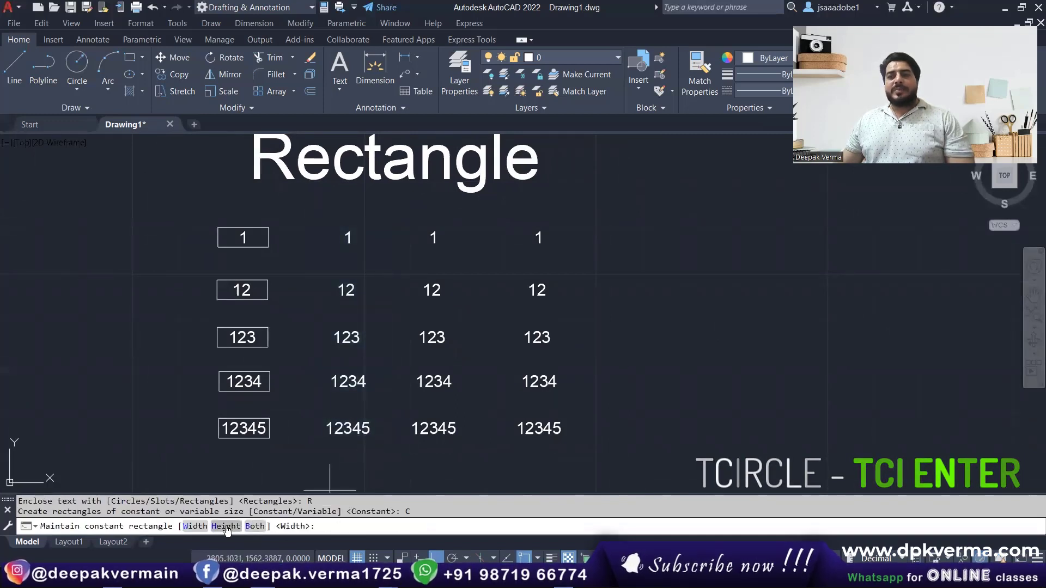
{"action": "left_click", "coordinate": [225, 527]}
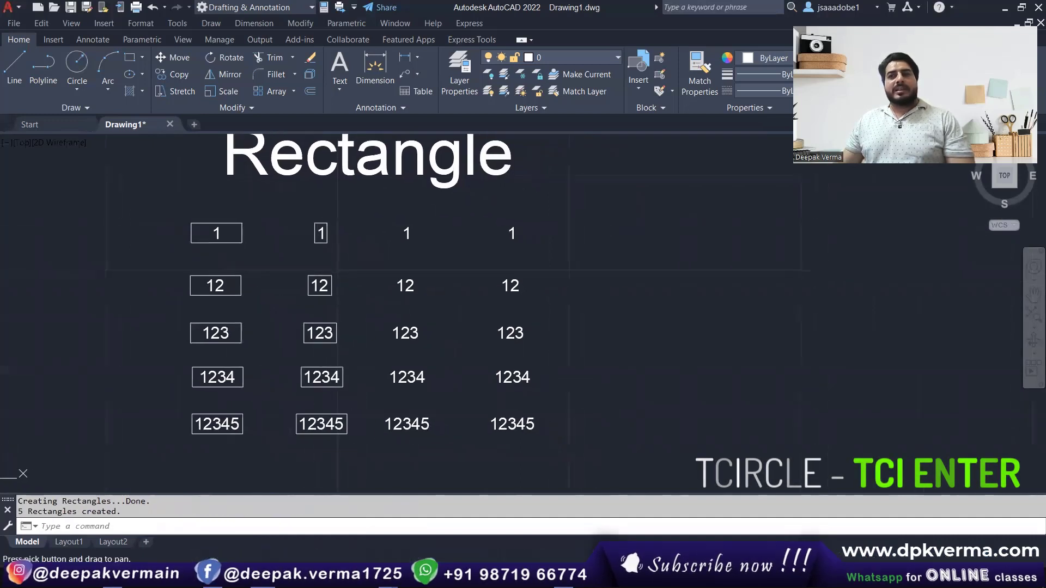
Enclose the third Rectangle column's five numbers in rectangles of constant width and height.
{"action": "middle_click_drag", "start_coordinate": [294, 425], "coordinate": [268, 420]}
{"action": "type", "text": "tci"}
{"action": "key", "text": "Return"}
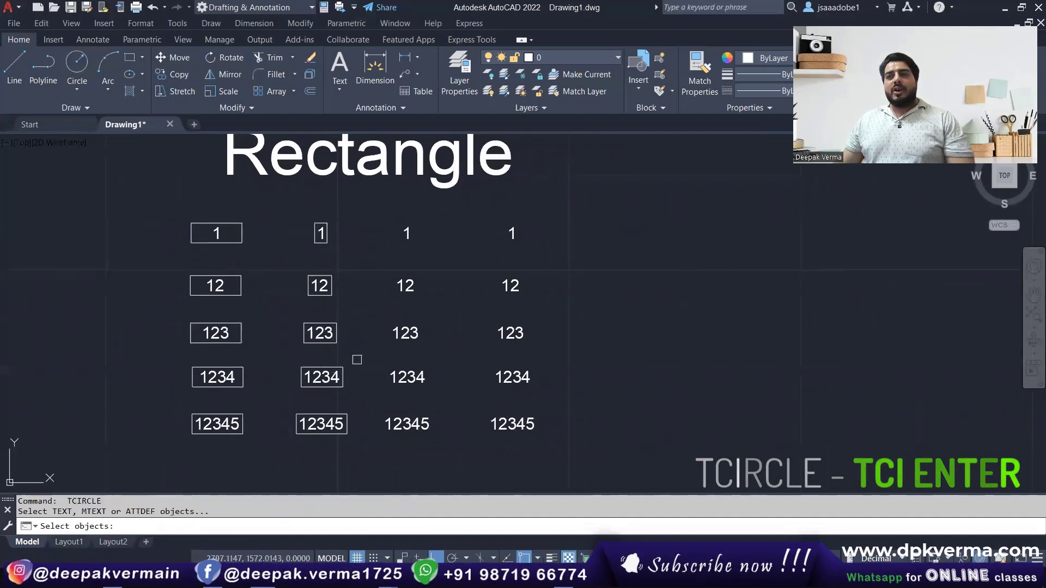
{"action": "left_click", "coordinate": [386, 197]}
{"action": "left_click", "coordinate": [468, 461]}
{"action": "key", "text": "Return"}
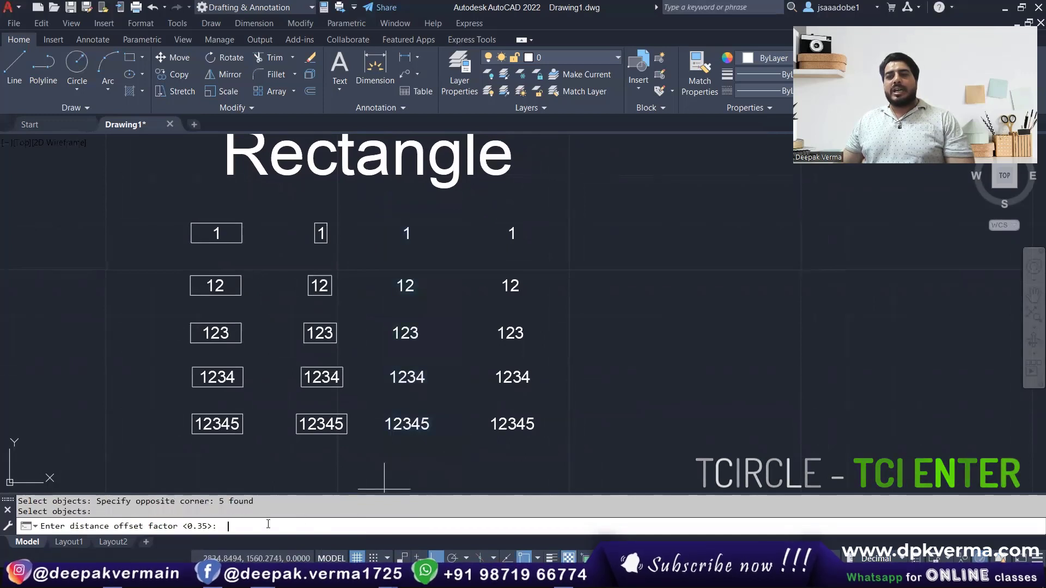
{"action": "key", "text": "Return"}
{"action": "left_click", "coordinate": [225, 526]}
{"action": "left_click", "coordinate": [296, 526]}
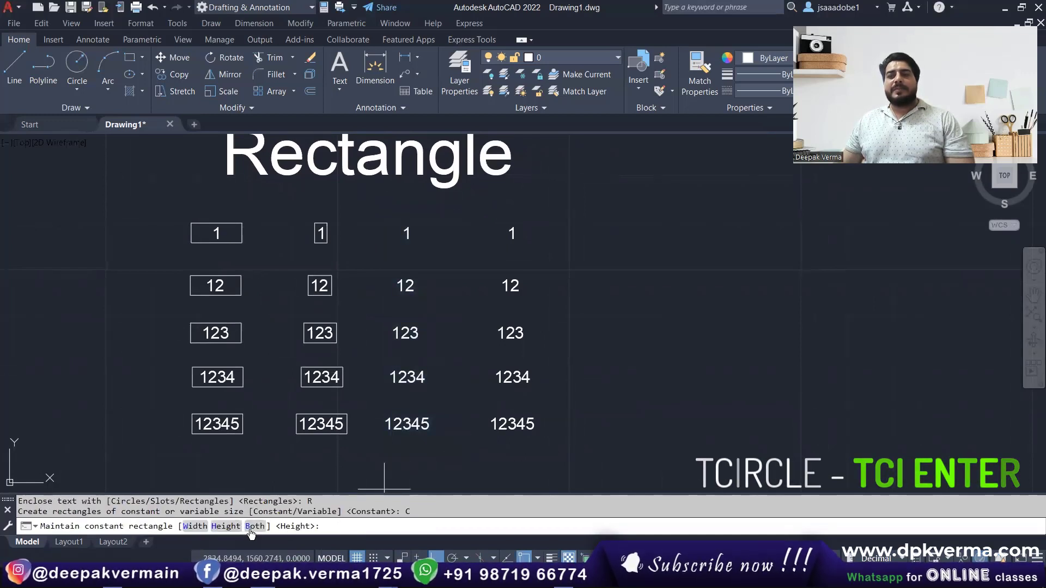
{"action": "left_click", "coordinate": [252, 526]}
Enclose the fourth Rectangle column's five numbers in variable rectangles fitted to each number.
{"action": "middle_click_drag", "start_coordinate": [396, 444], "coordinate": [355, 437]}
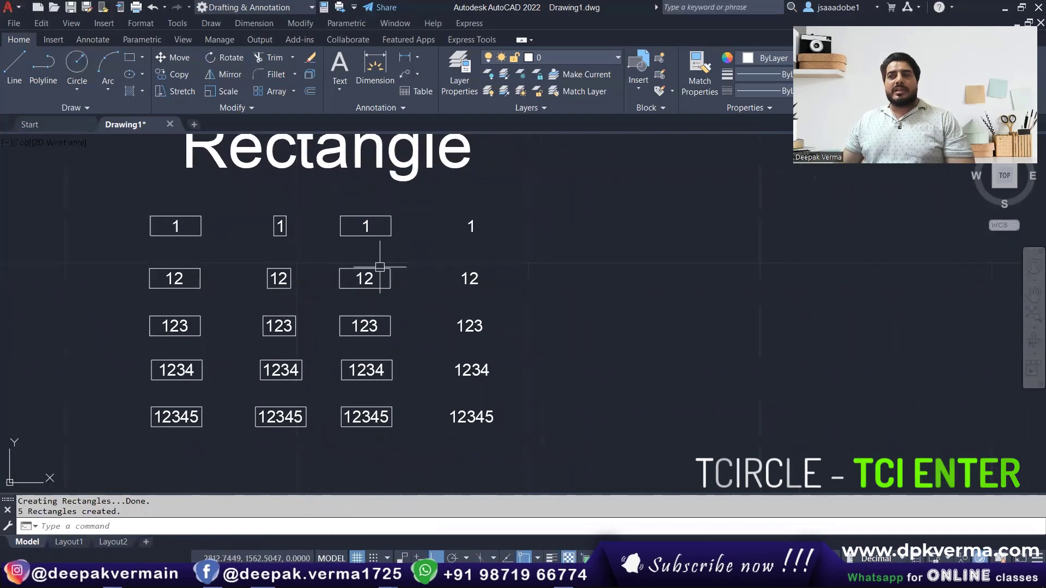
{"action": "type", "text": "tci"}
{"action": "key", "text": "Return"}
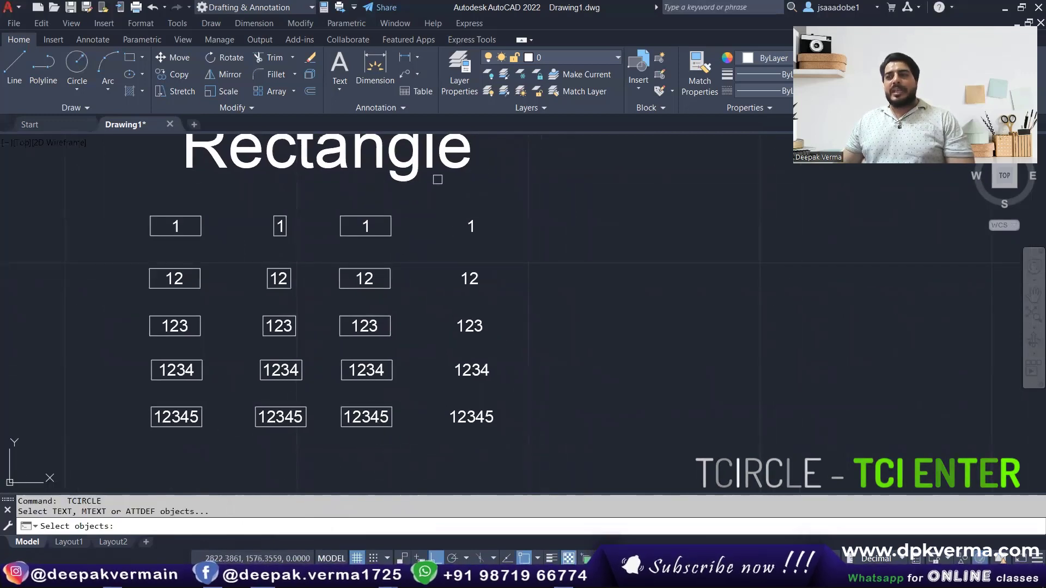
{"action": "left_click", "coordinate": [438, 179]}
{"action": "left_click", "coordinate": [557, 460]}
{"action": "key", "text": "Return"}
{"action": "key", "text": "Return"}
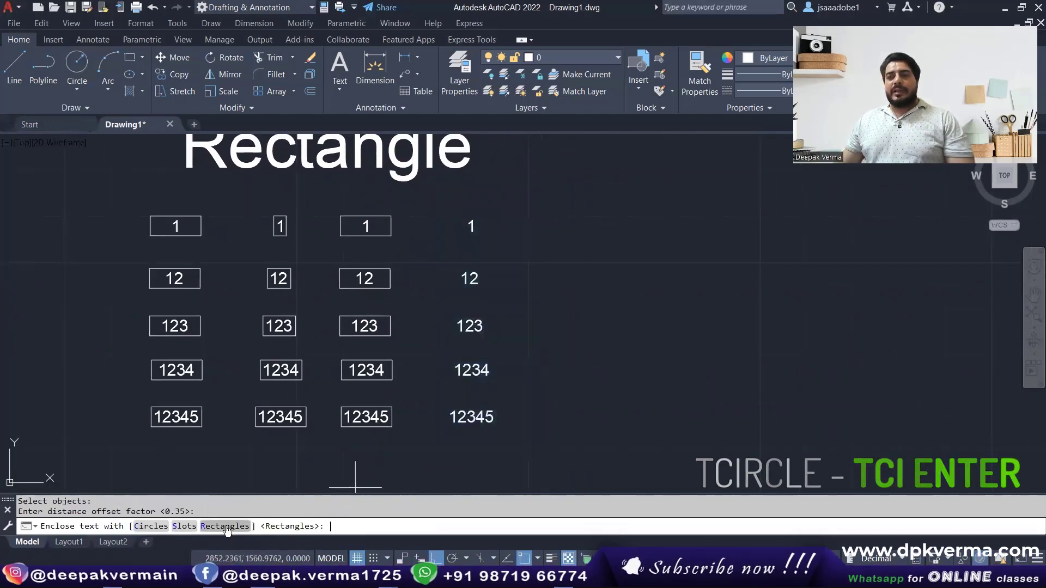
{"action": "left_click", "coordinate": [227, 527]}
{"action": "left_click", "coordinate": [339, 527]}
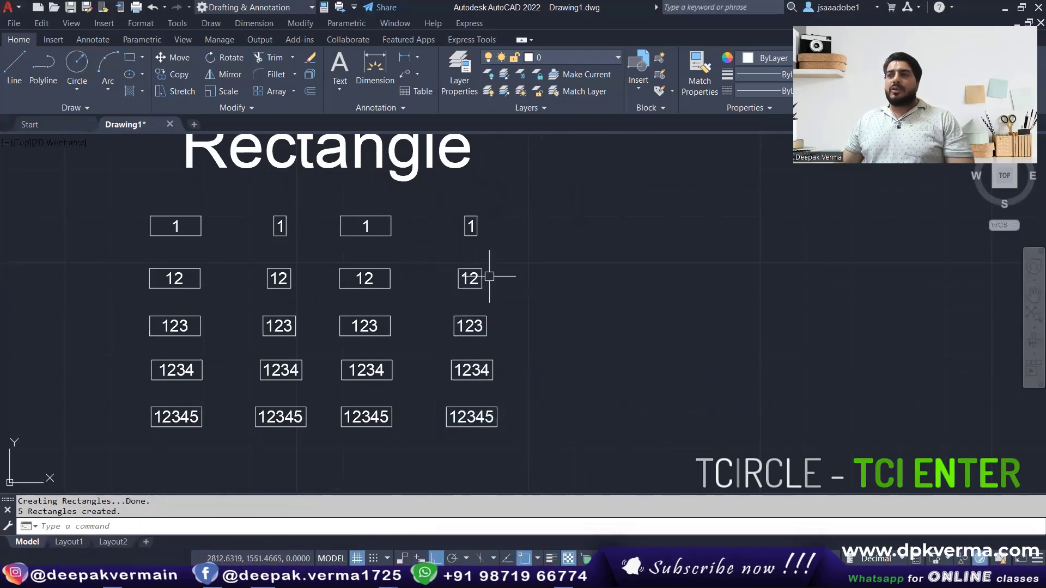
{"action": "scroll", "coordinate": [469, 390], "scroll_direction": "down", "scroll_amount": 2}
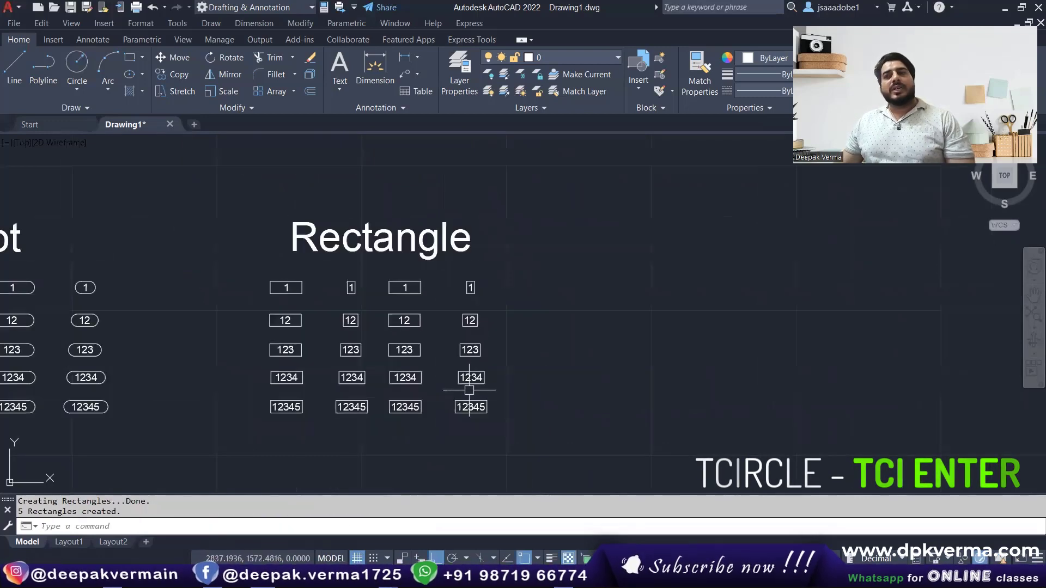
{"action": "scroll", "coordinate": [373, 390], "scroll_direction": "down", "scroll_amount": 2}
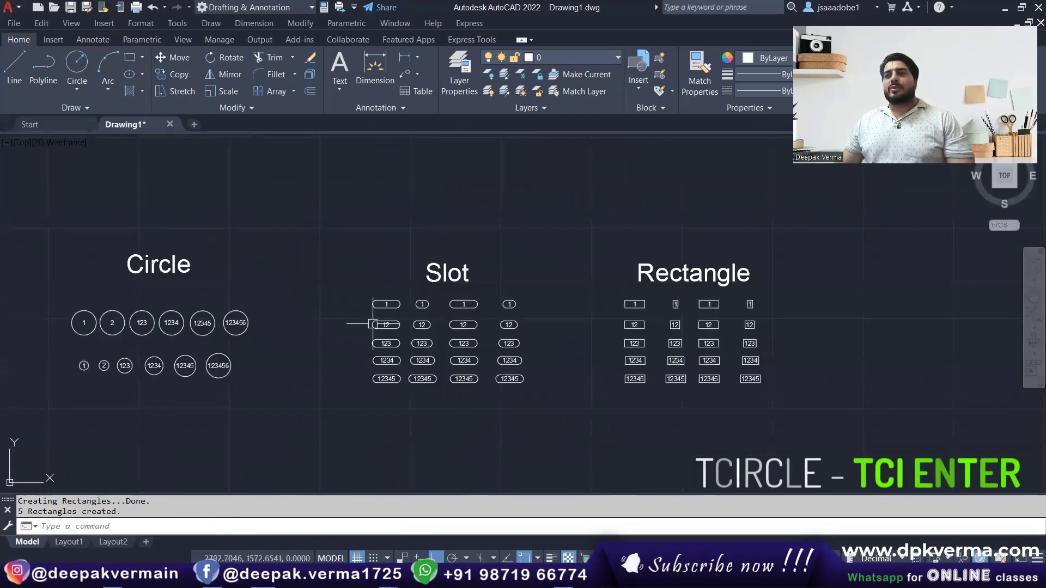
{"action": "middle_click_drag", "start_coordinate": [374, 323], "coordinate": [474, 309]}
{"action": "scroll", "coordinate": [474, 309], "scroll_direction": "up", "scroll_amount": 2}
{"action": "middle_click_drag", "start_coordinate": [373, 317], "coordinate": [529, 321]}
{"action": "scroll", "coordinate": [422, 310], "scroll_direction": "up", "scroll_amount": 2}
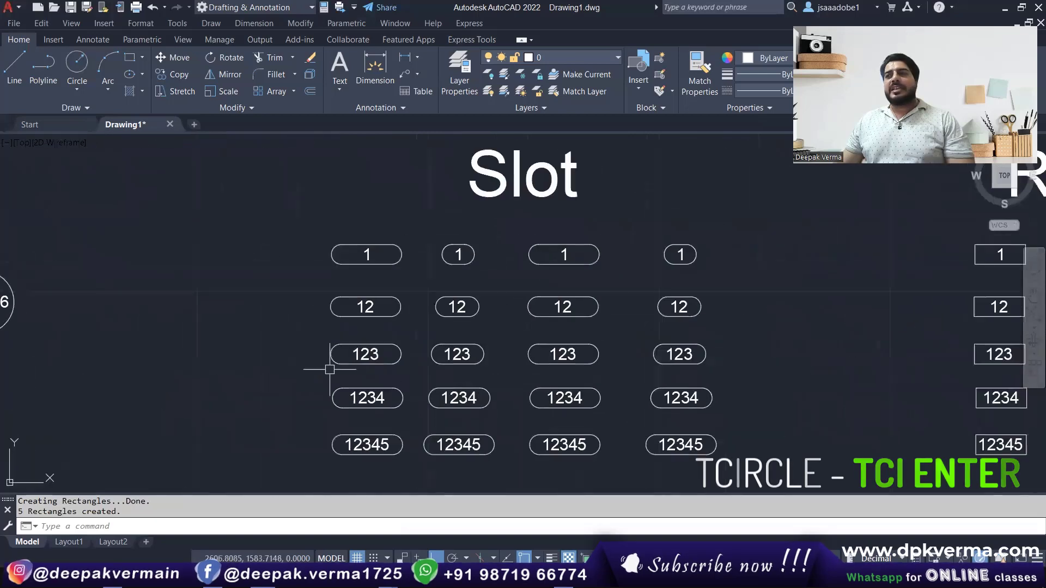
{"action": "mouse_move", "coordinate": [559, 356]}
{"action": "middle_mouse_down"}
{"action": "mouse_move", "coordinate": [235, 340]}
{"action": "mouse_move", "coordinate": [1, 433]}
{"action": "middle_mouse_up"}
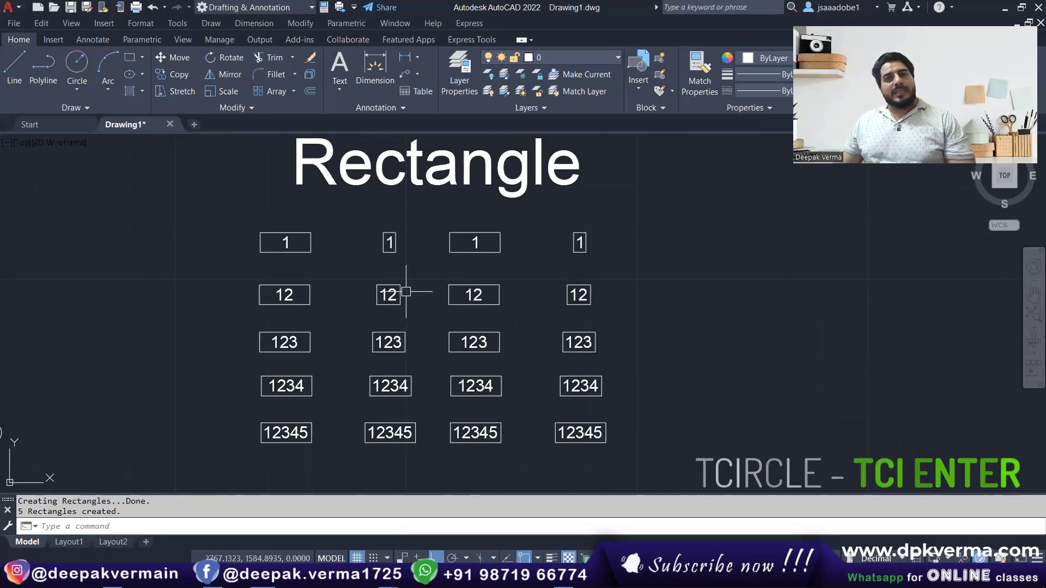
{"action": "scroll", "coordinate": [406, 292], "scroll_direction": "down", "scroll_amount": 4}
{"action": "scroll", "coordinate": [515, 319], "scroll_direction": "up", "scroll_amount": 2}
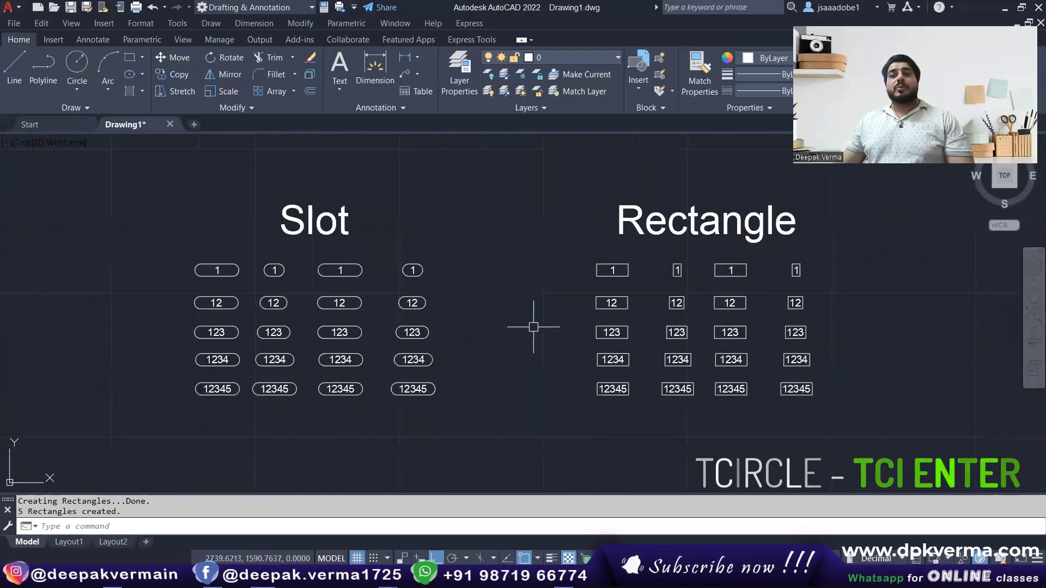
{"action": "scroll", "coordinate": [510, 328], "scroll_direction": "down", "scroll_amount": 4}
{"action": "scroll", "coordinate": [548, 340], "scroll_direction": "up", "scroll_amount": 2}
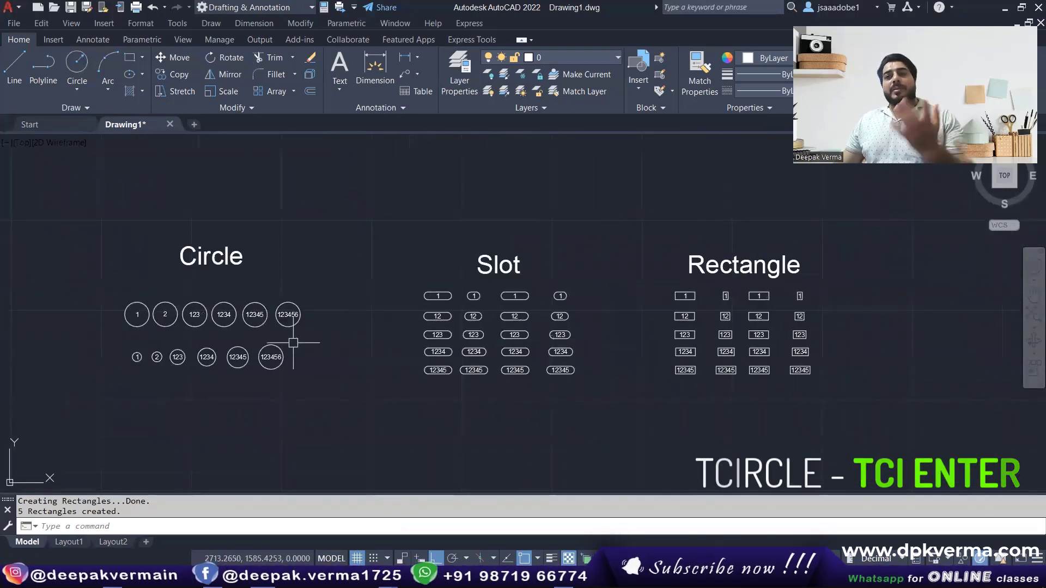
{"action": "scroll", "coordinate": [303, 354], "scroll_direction": "up", "scroll_amount": 4}
{"action": "middle_click_drag", "start_coordinate": [303, 354], "coordinate": [549, 380]}
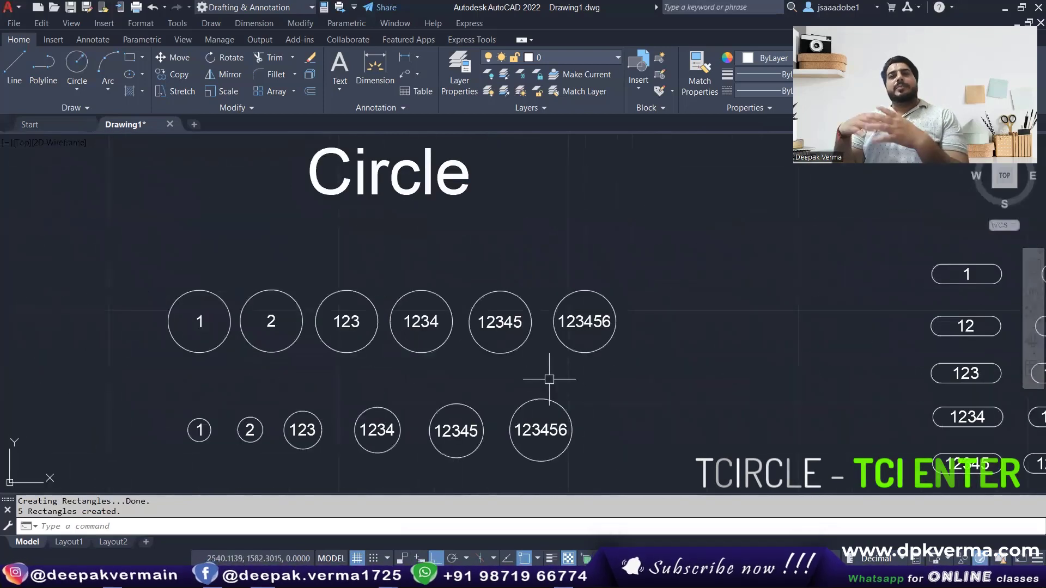